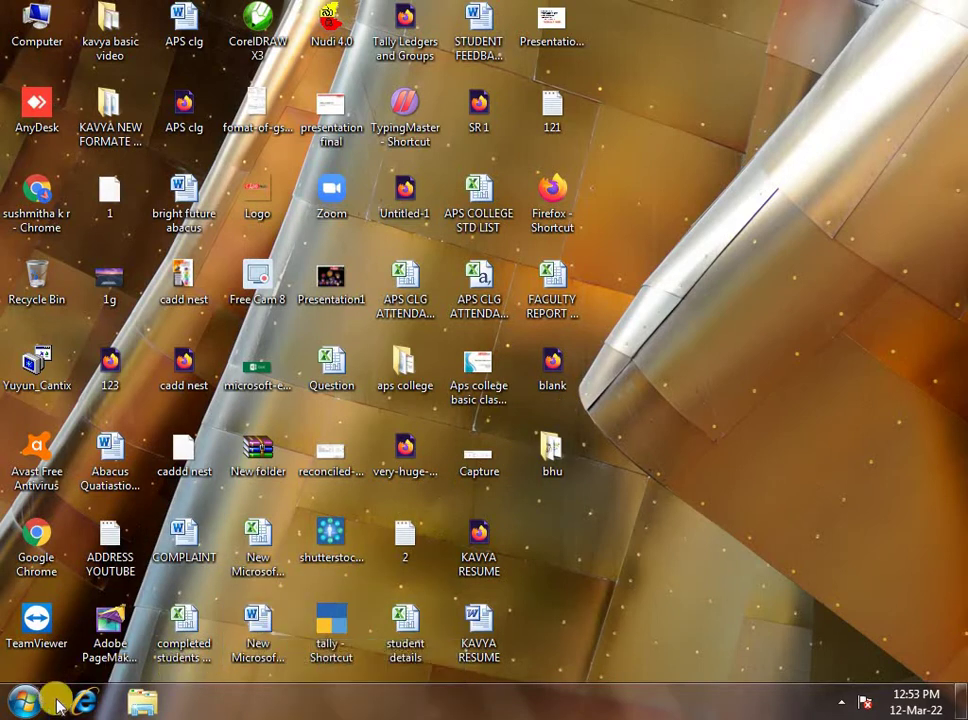
- Open and close the Start menu, then refresh the desktop
left_click(24, 702)
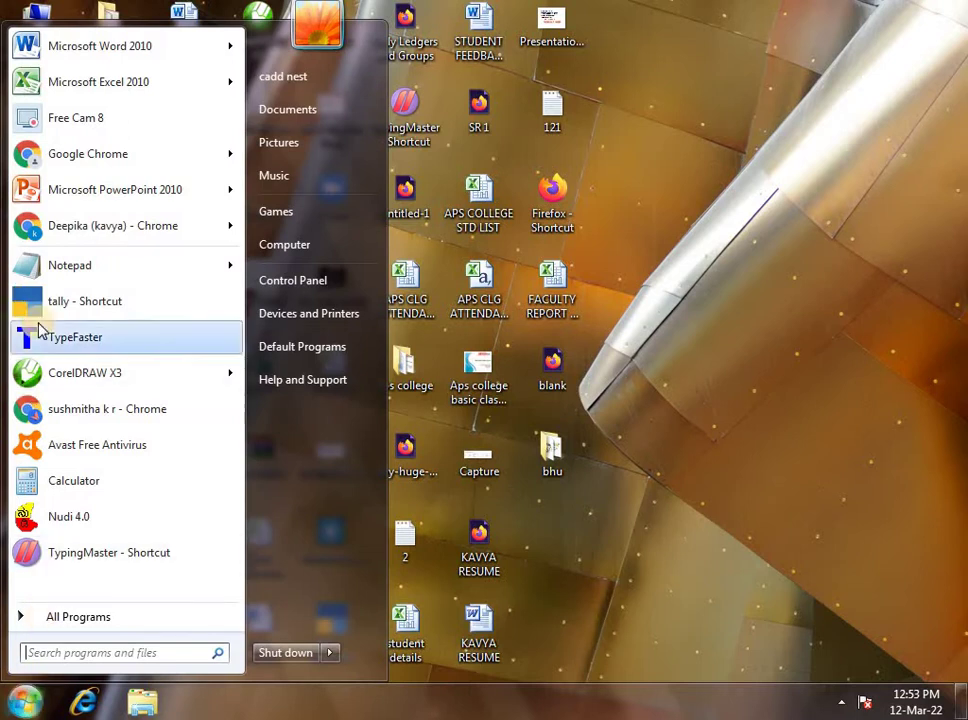
left_click(567, 560)
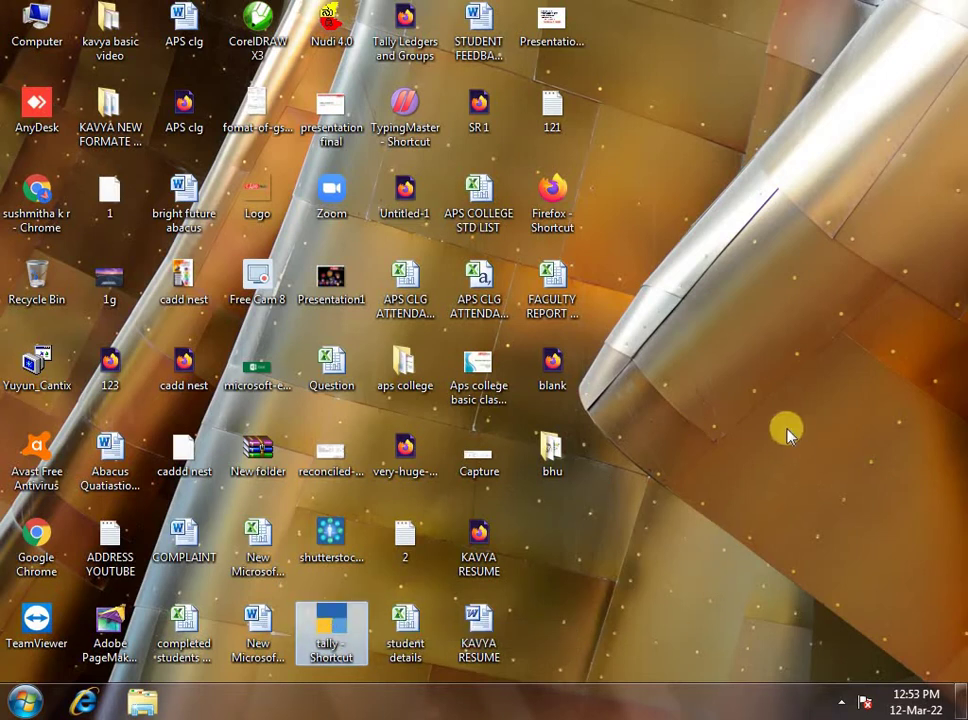
right_click(791, 311)
left_click(791, 311)
- Launch TallyPrime from the 'tally - Shortcut' entry in the Start menu
left_click(330, 640)
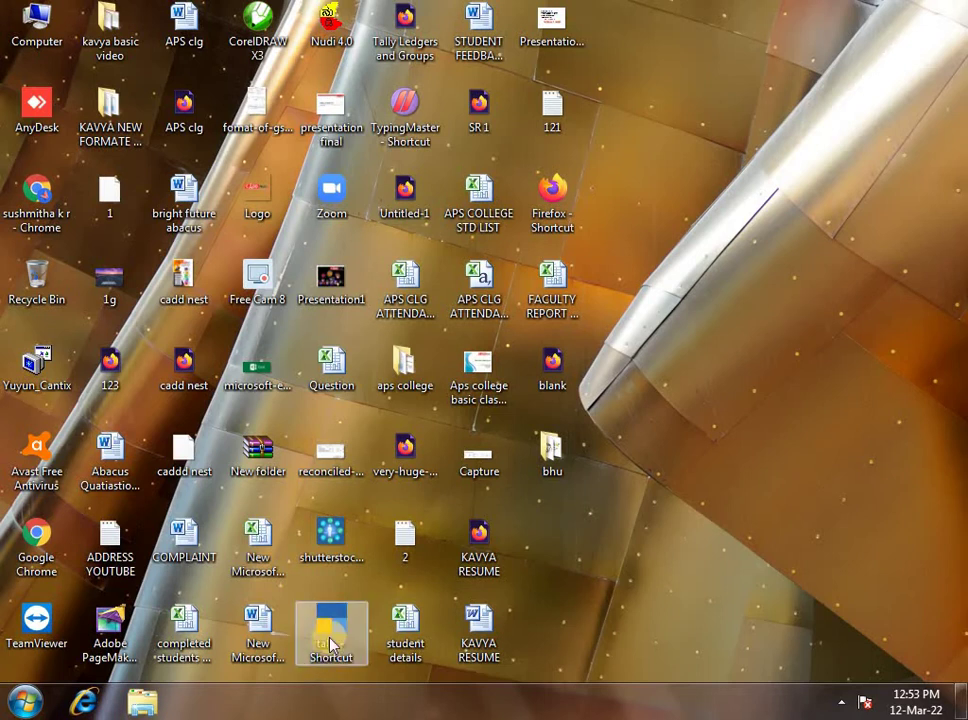
left_click(330, 640)
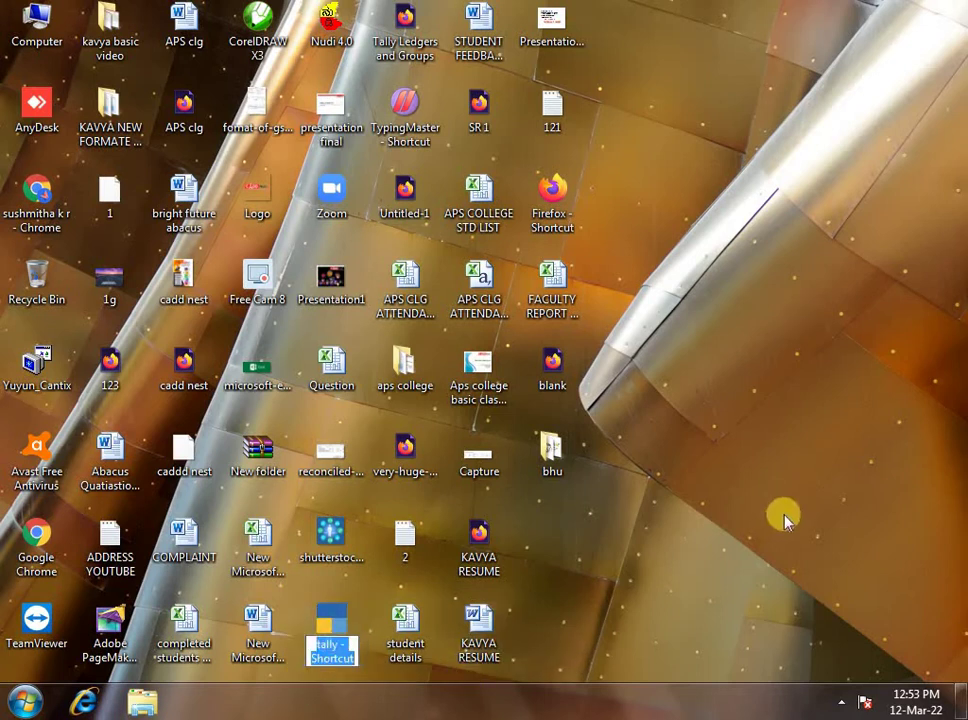
left_click(24, 700)
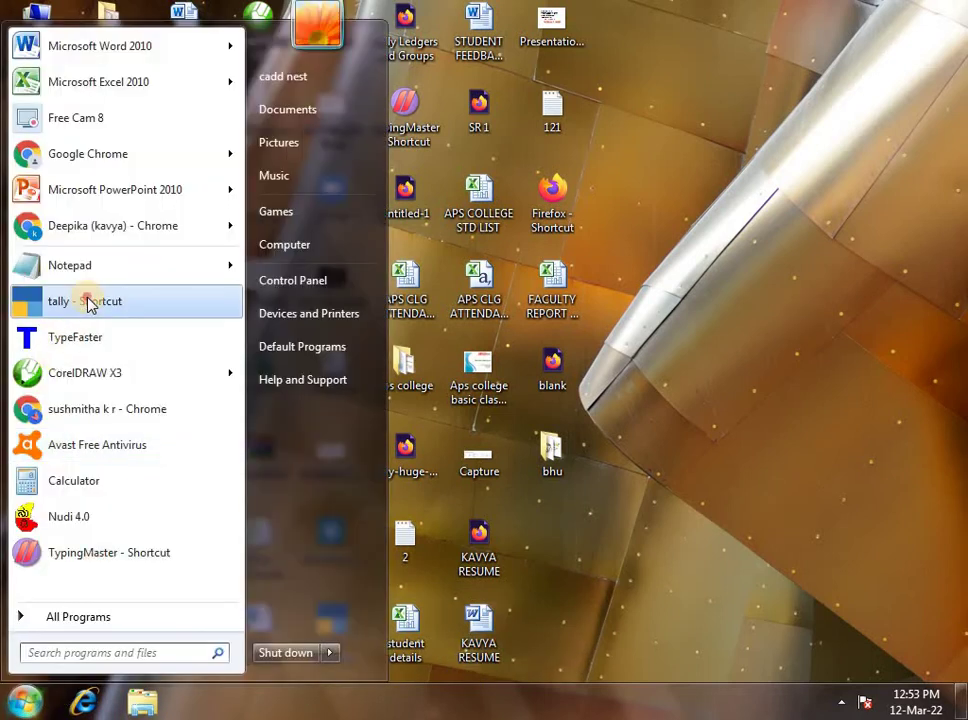
left_click(37, 310)
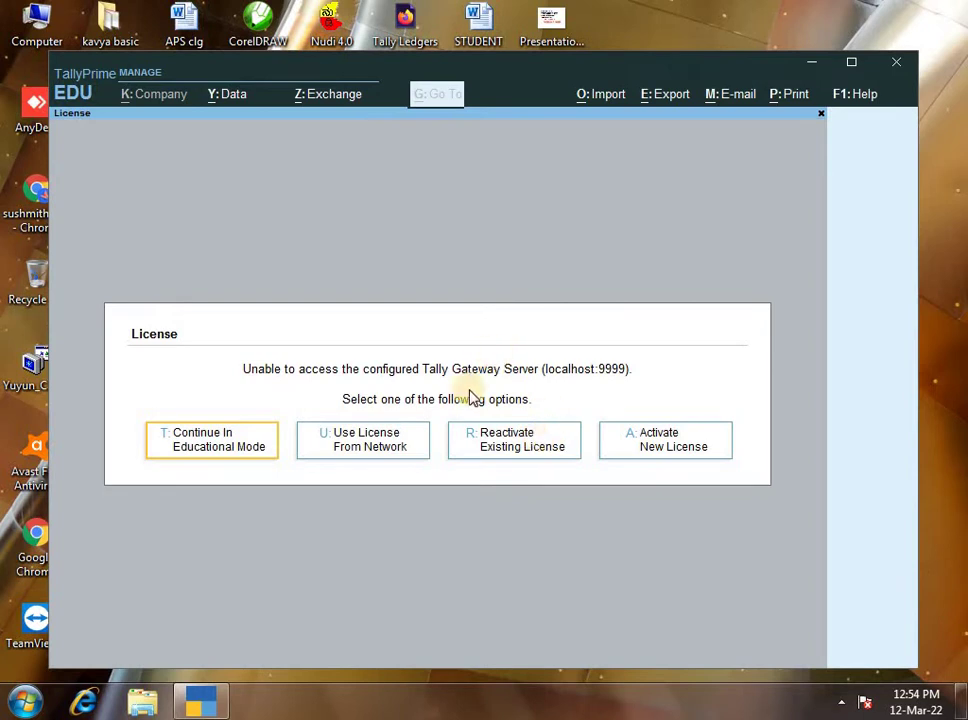
- Continue in Educational Mode, maximise the window, and choose Create Company from the F3 company list
left_click(221, 443)
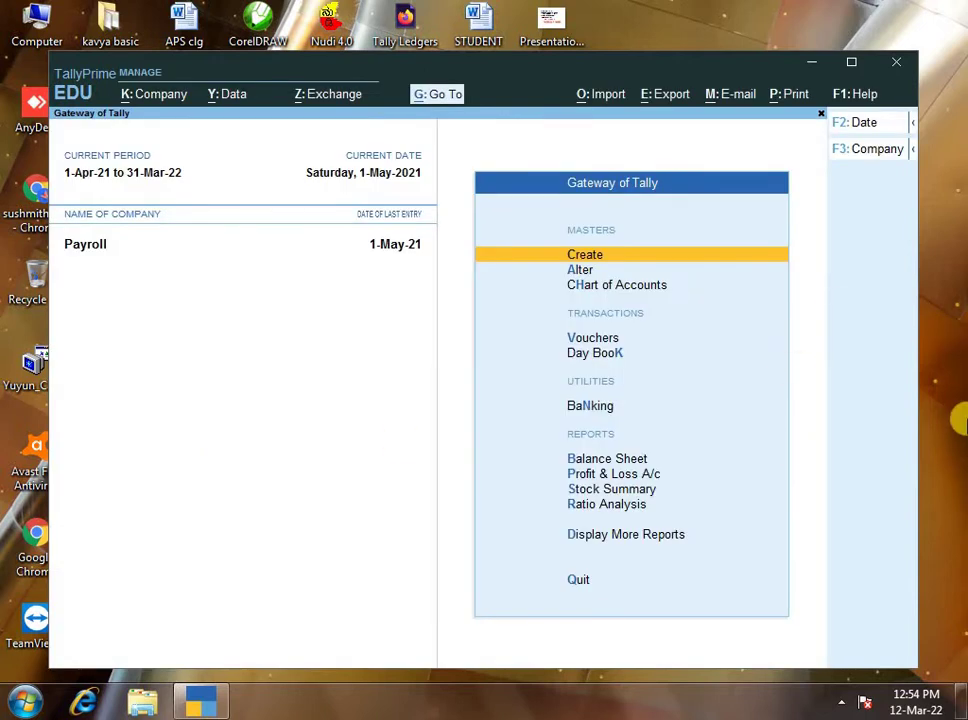
left_click(862, 70)
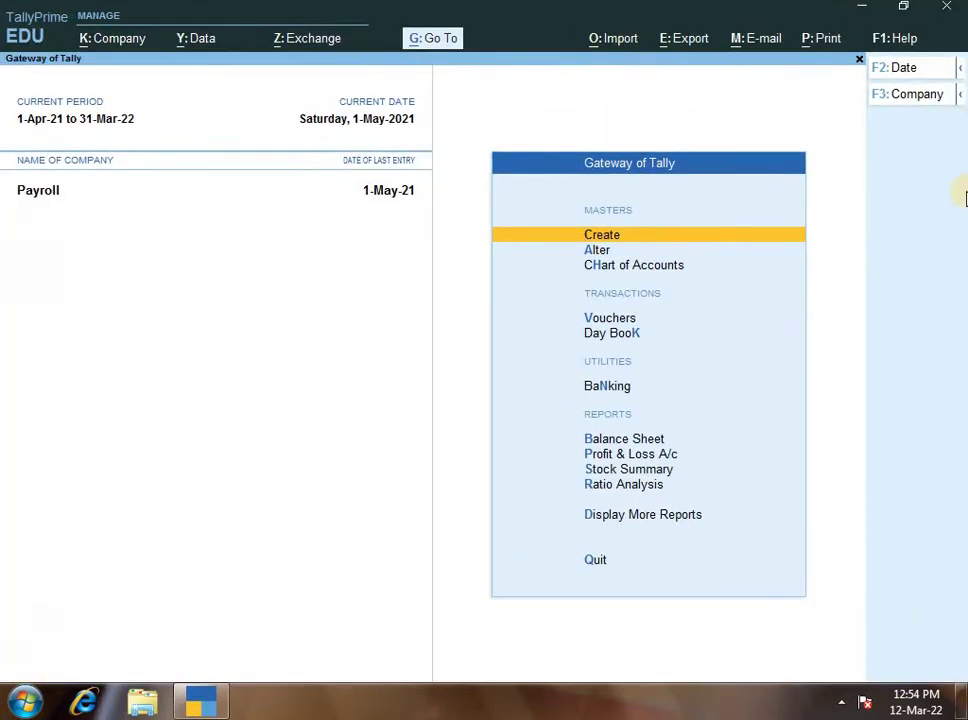
key("F3")
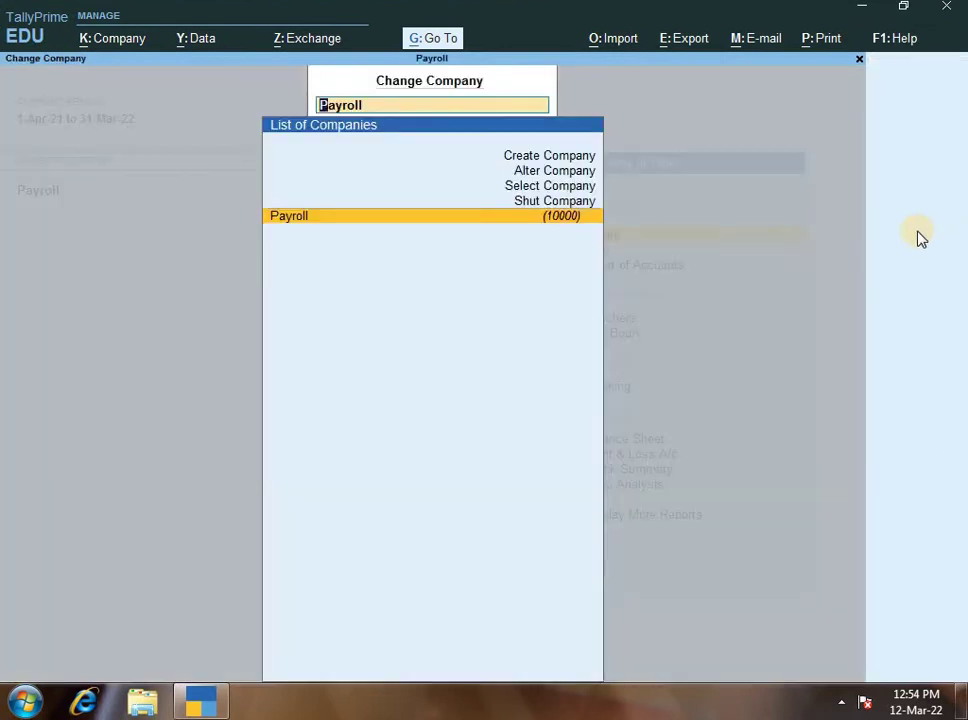
key("Up")
key("Up")
key("Up")
key("Up")
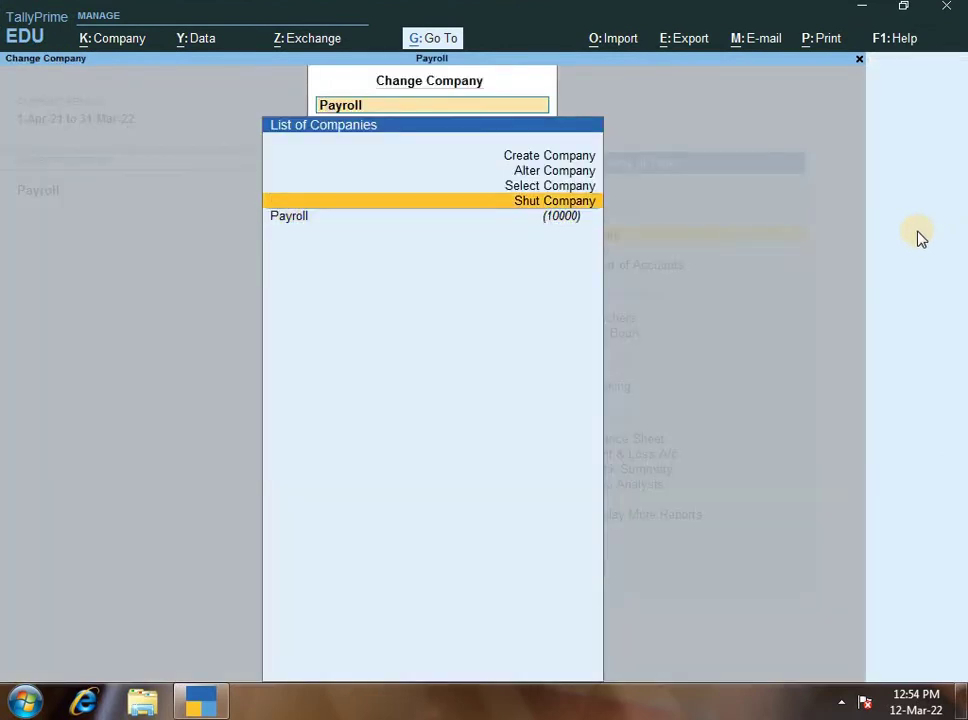
key("Down")
key("Down")
key("Down")
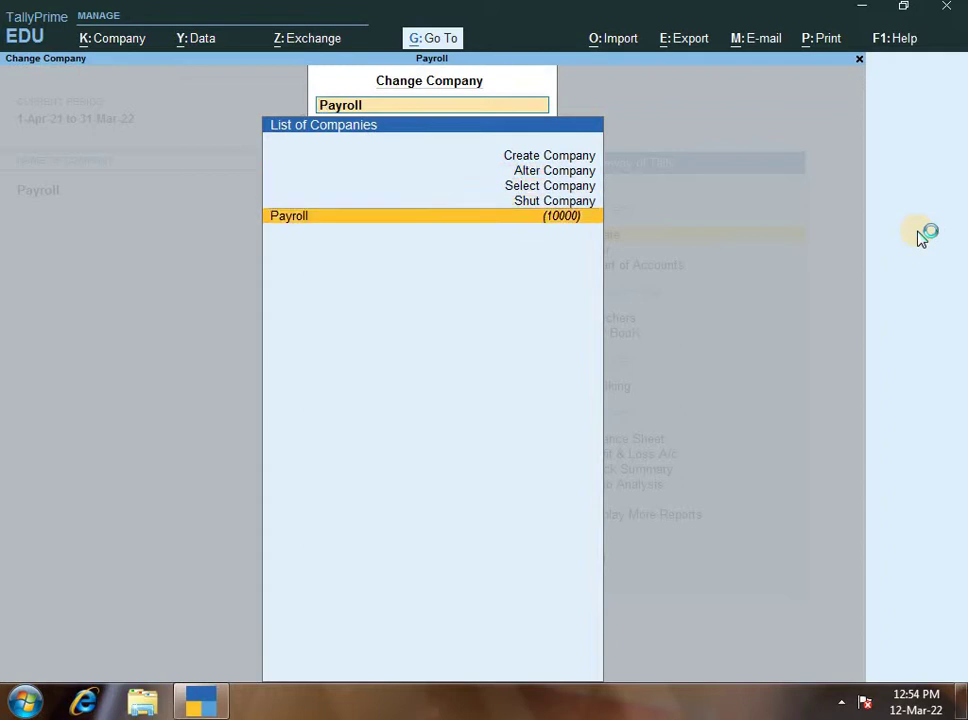
key("Up")
key("Up")
key("Up")
key("Up")
key("Return")
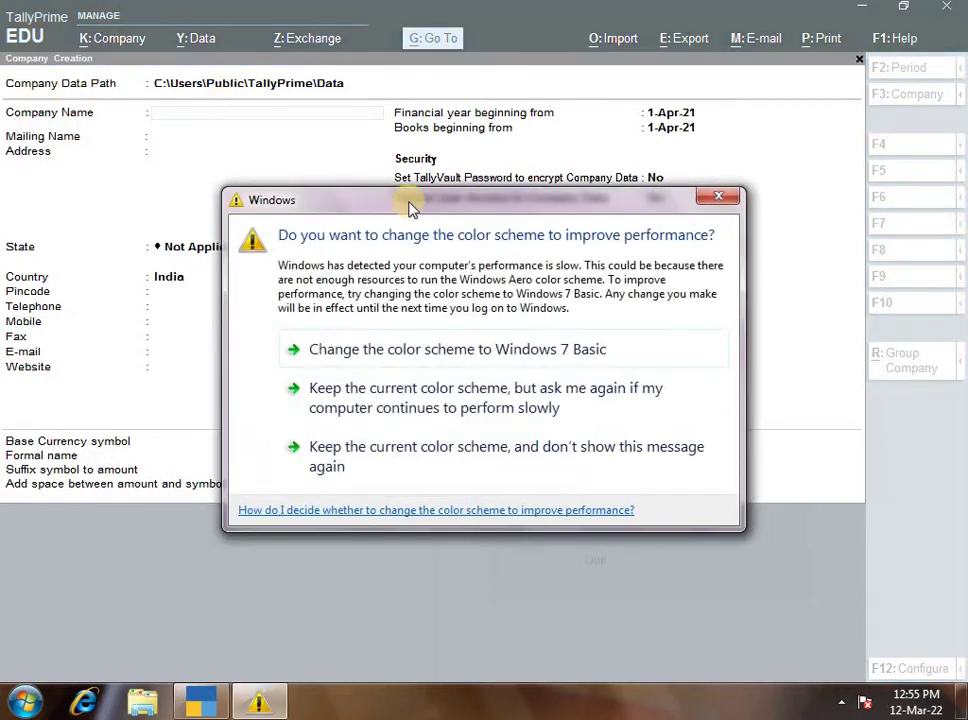
- Dismiss the colour-scheme prompt, then accept Kavya & Co as company name and mailing name
left_click(718, 196)
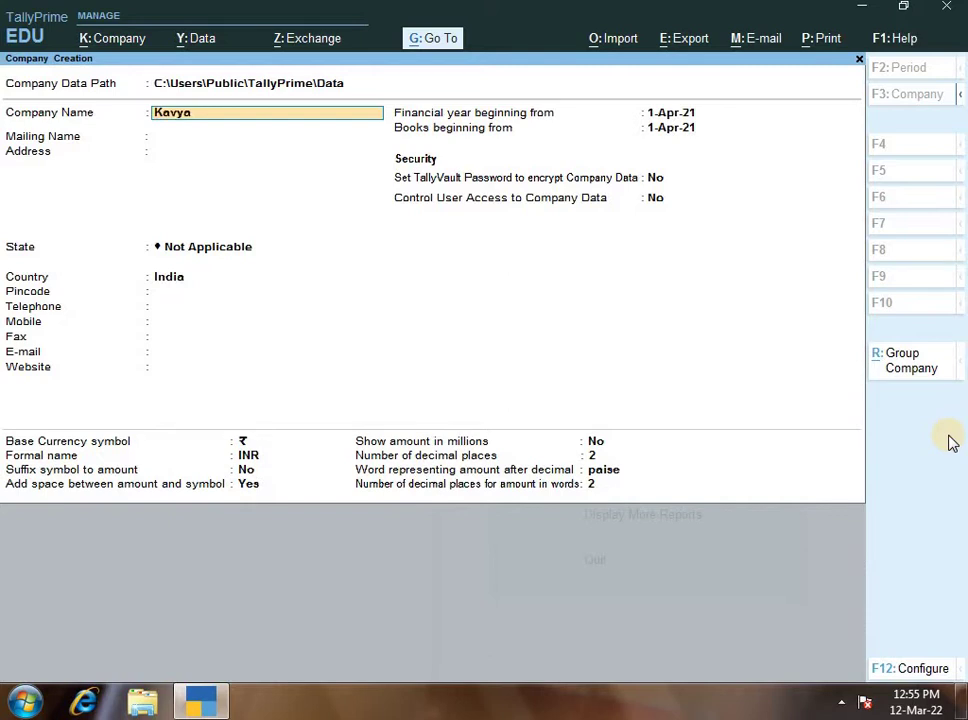
key("Return")
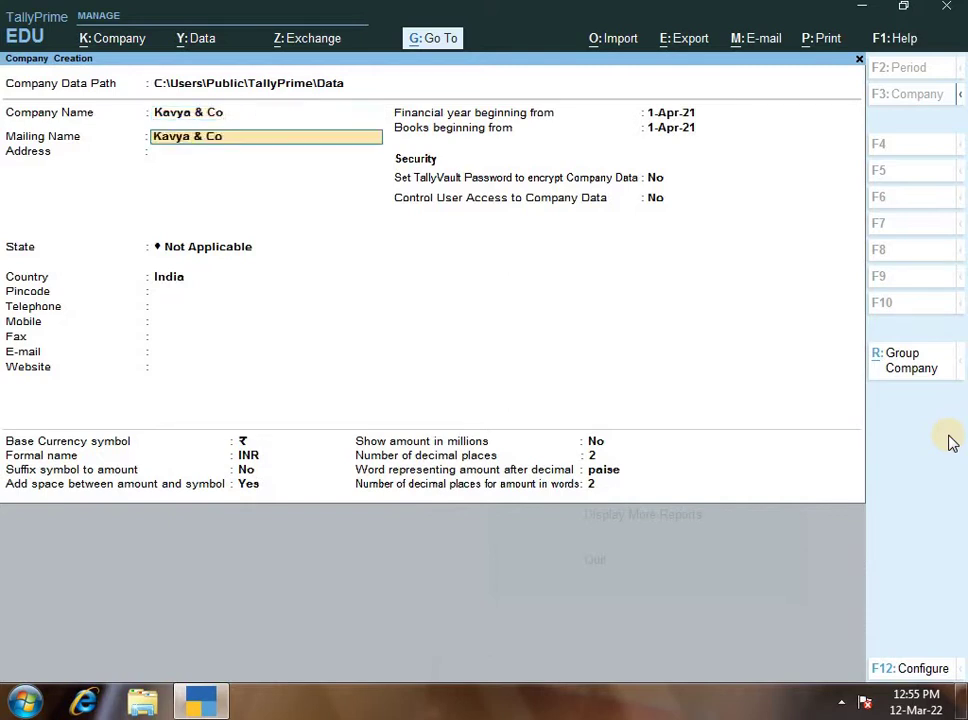
key("Return")
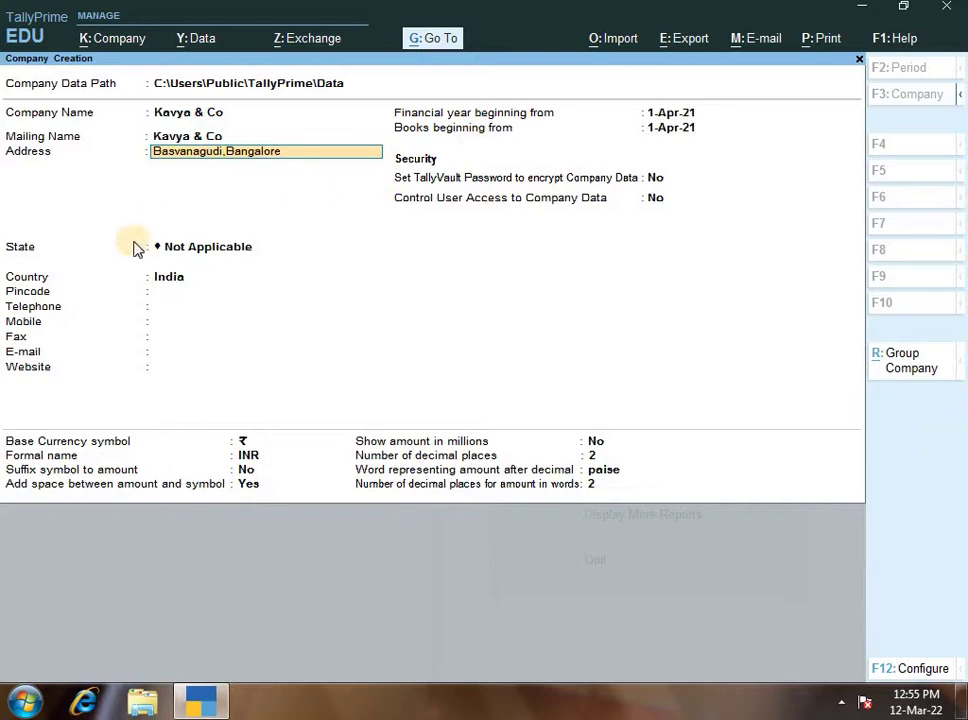
- Finish the Basvanagudi,Bangalore address and set the state to Karnataka
left_click(268, 250)
type("K")
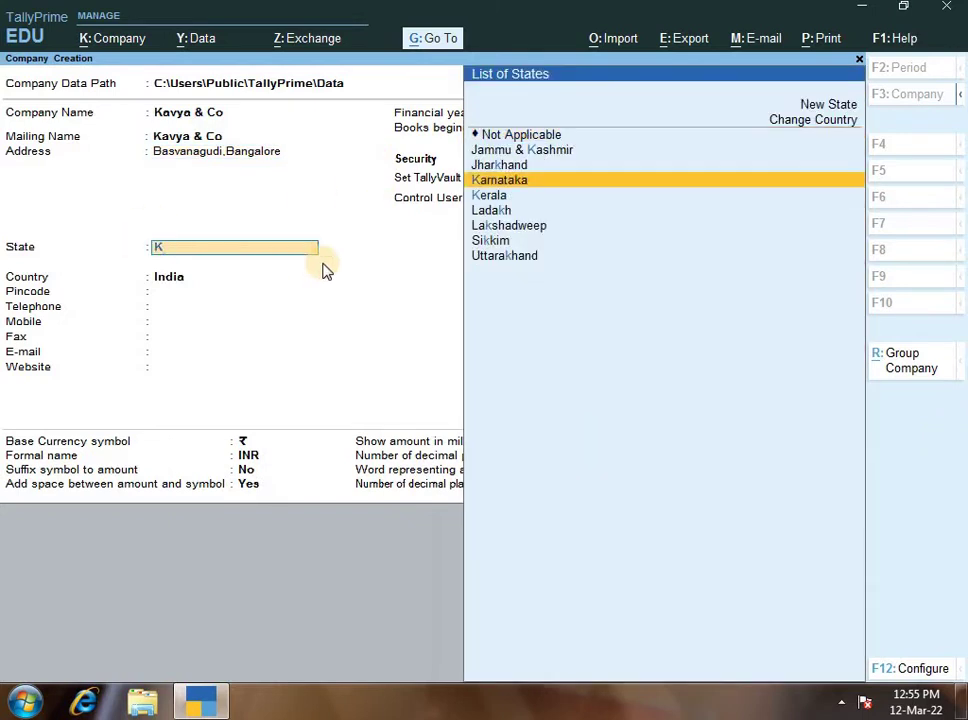
key("Return")
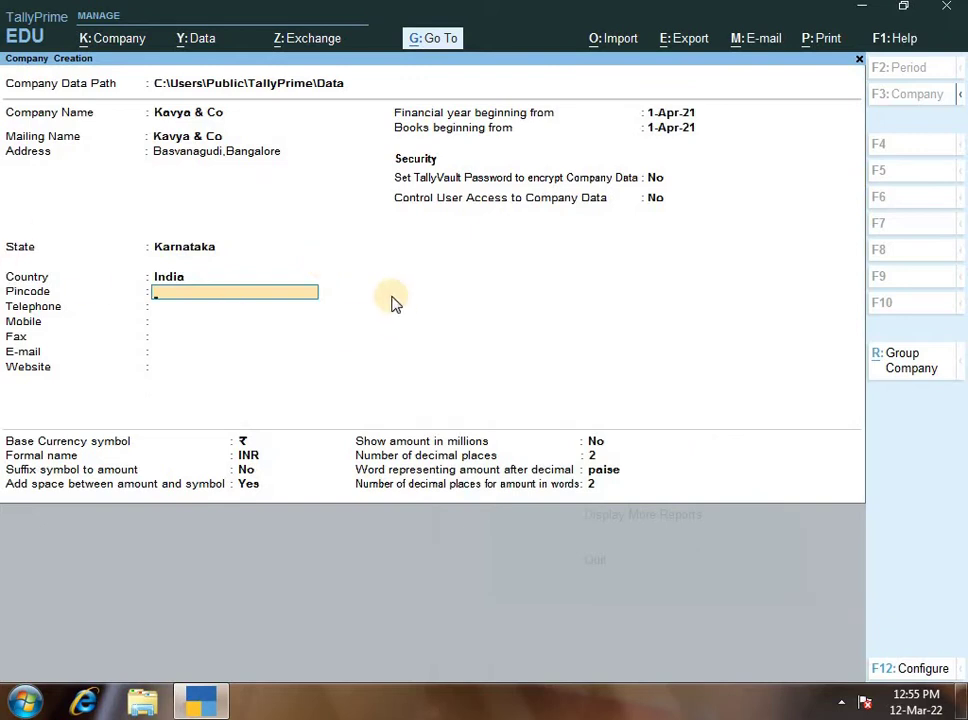
- Correct the country from Hong Kong back to India
key("BackSpace")
key("Up")
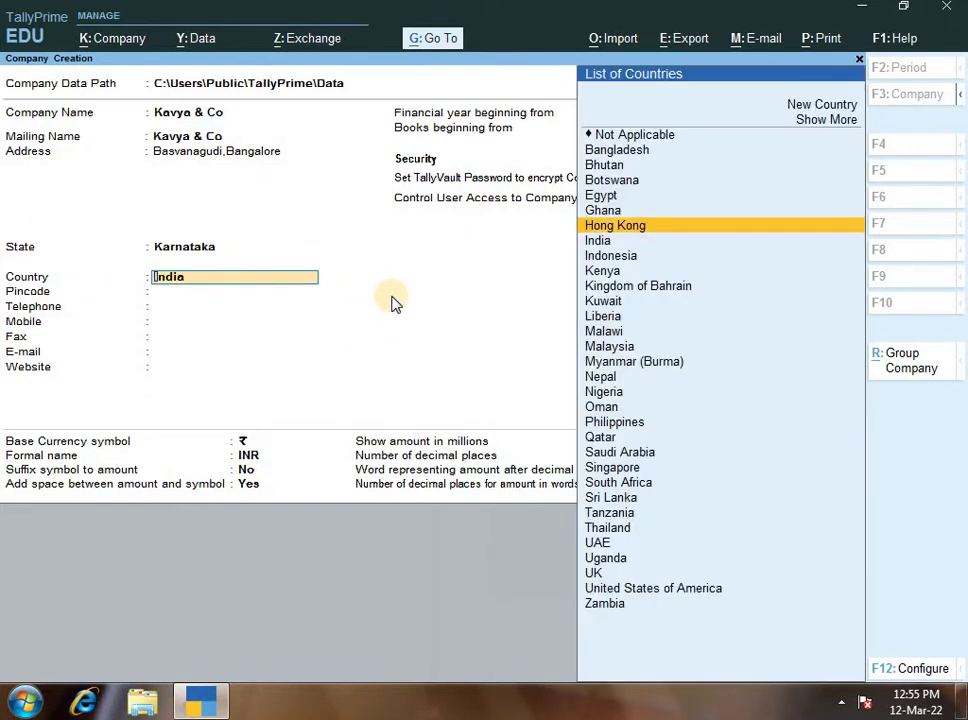
key("Return")
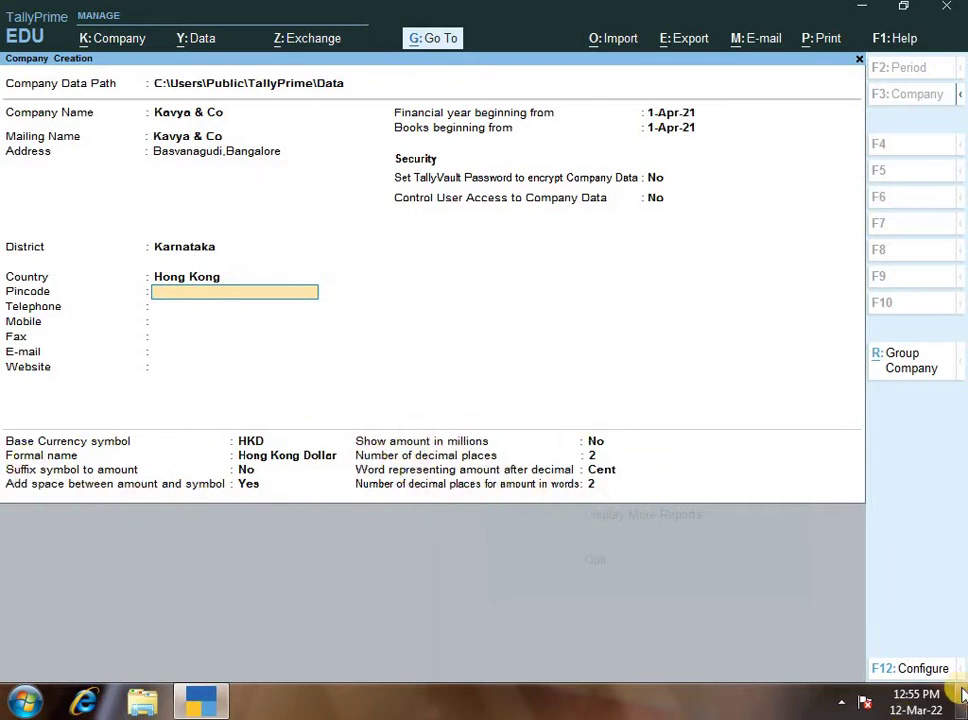
key("BackSpace")
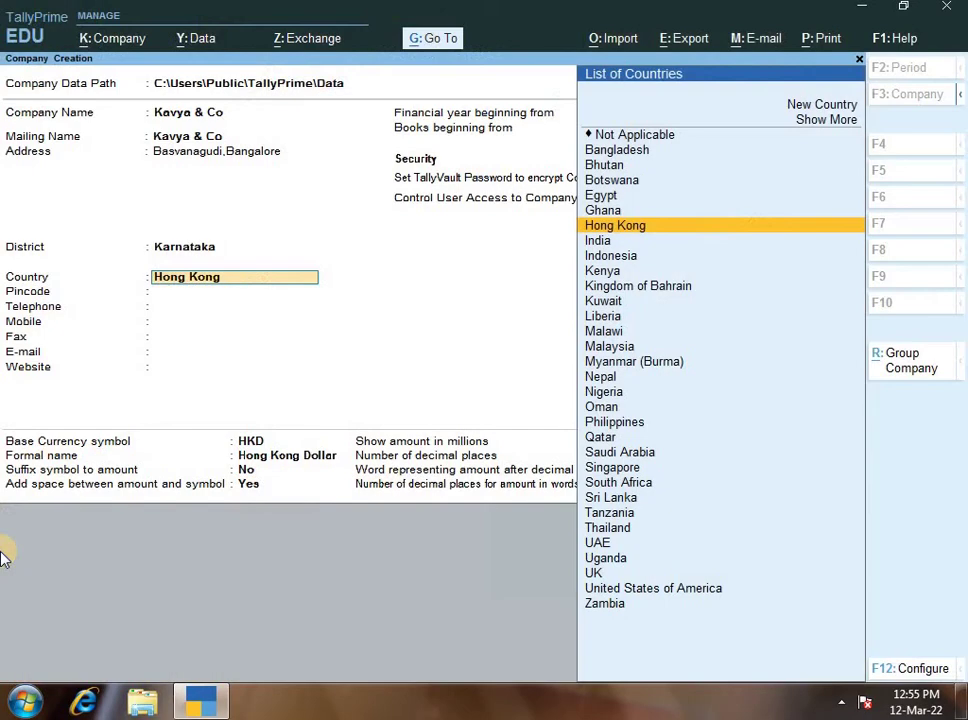
type("ind")
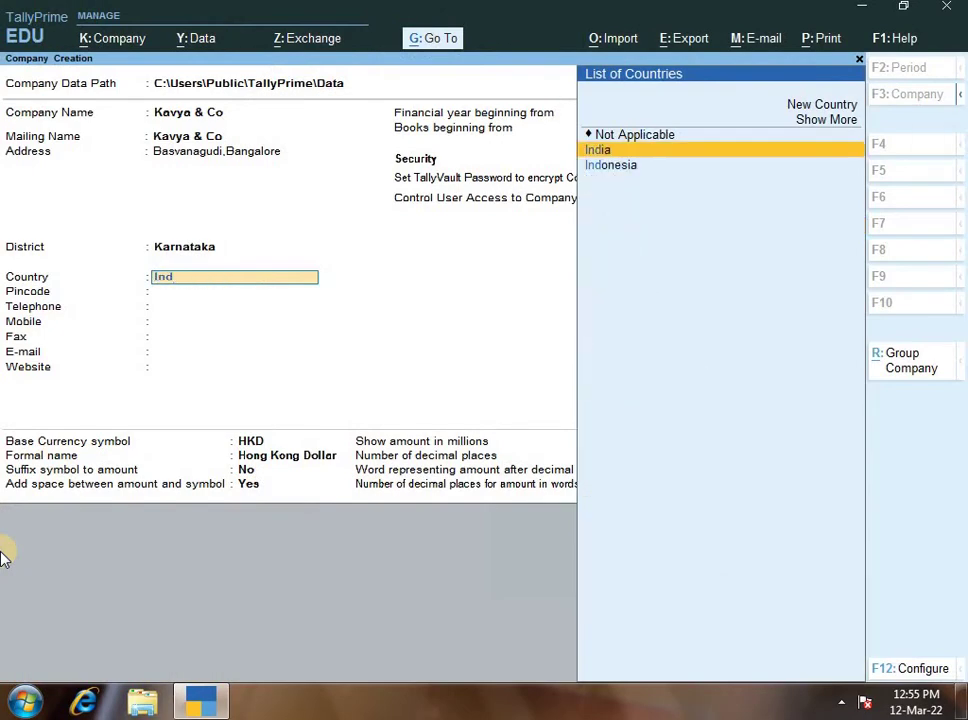
key("Return")
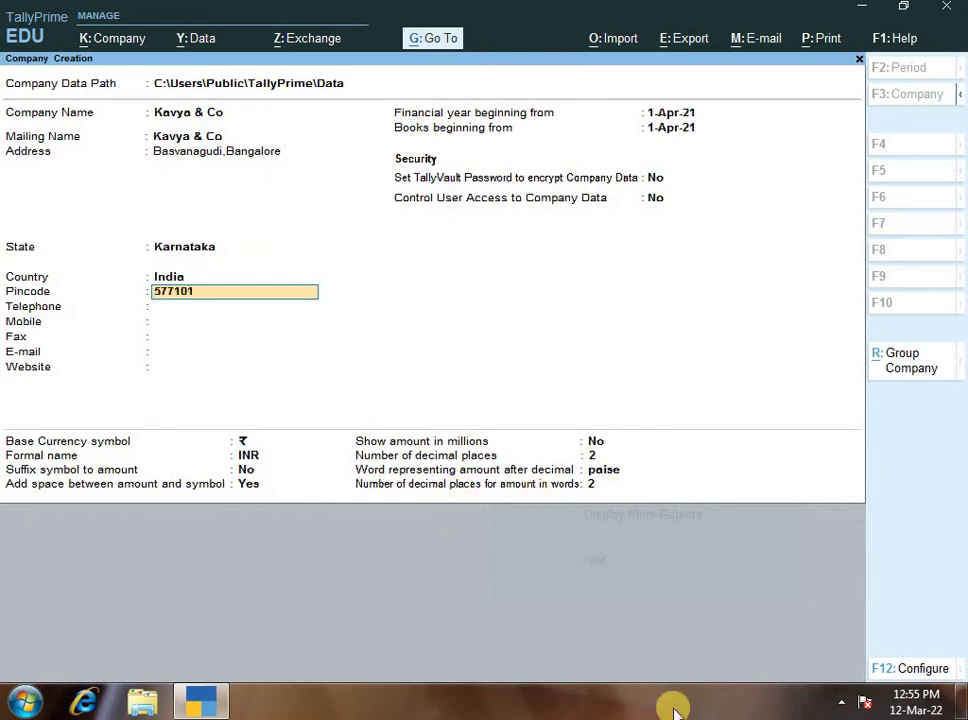
- Enter the telephone and mobile numbers, and accept the fax and e-mail fields
key("Return")
type("45454545")
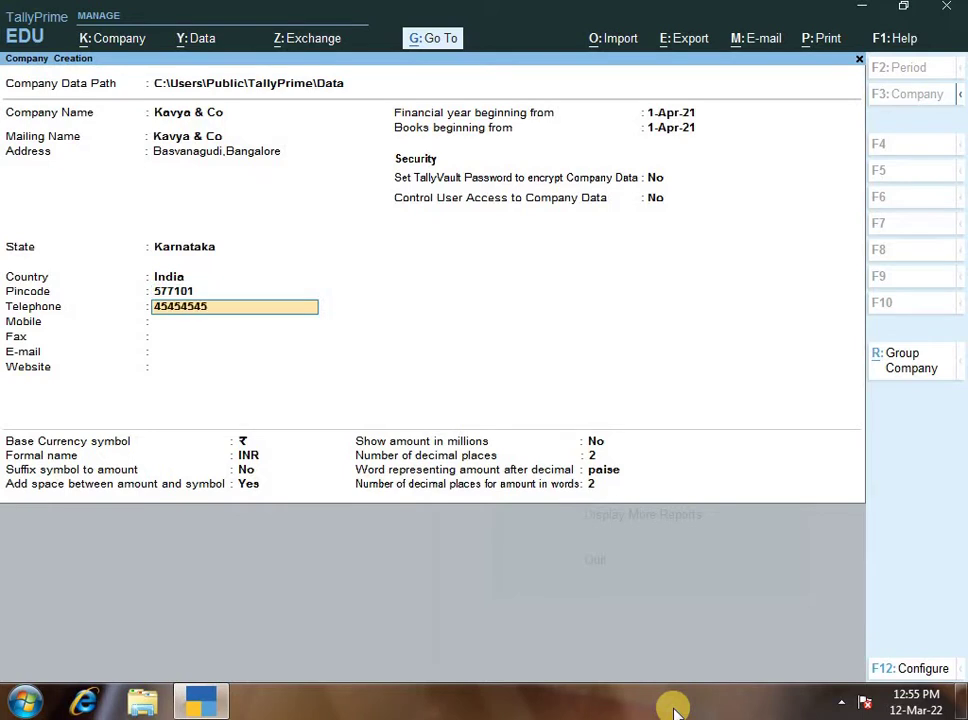
key("Return")
type("5465465465")
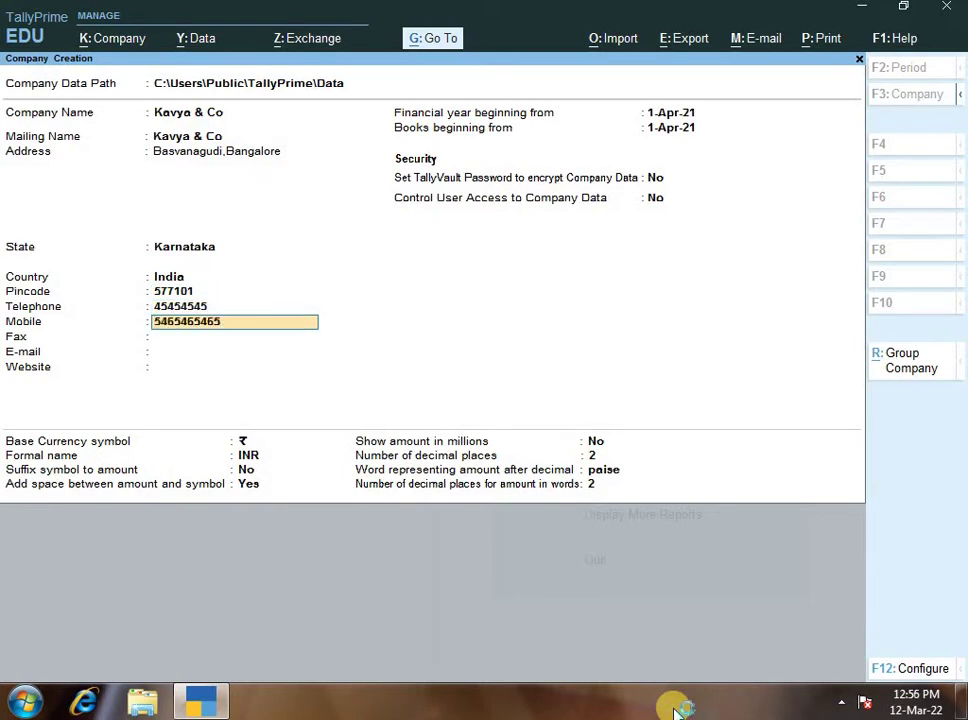
key("Return")
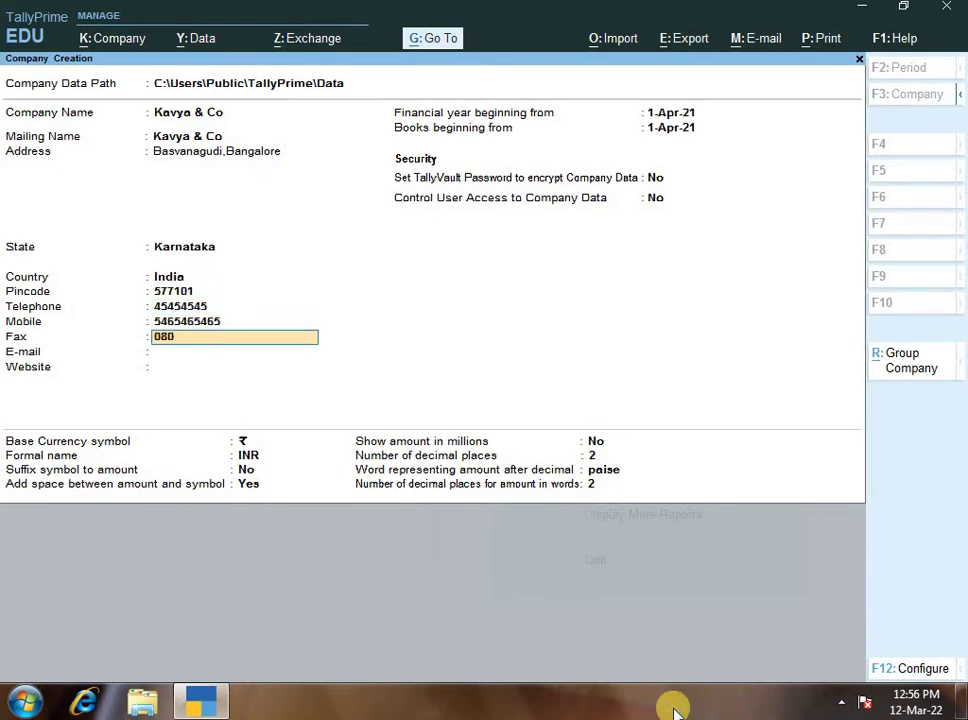
key("Return")
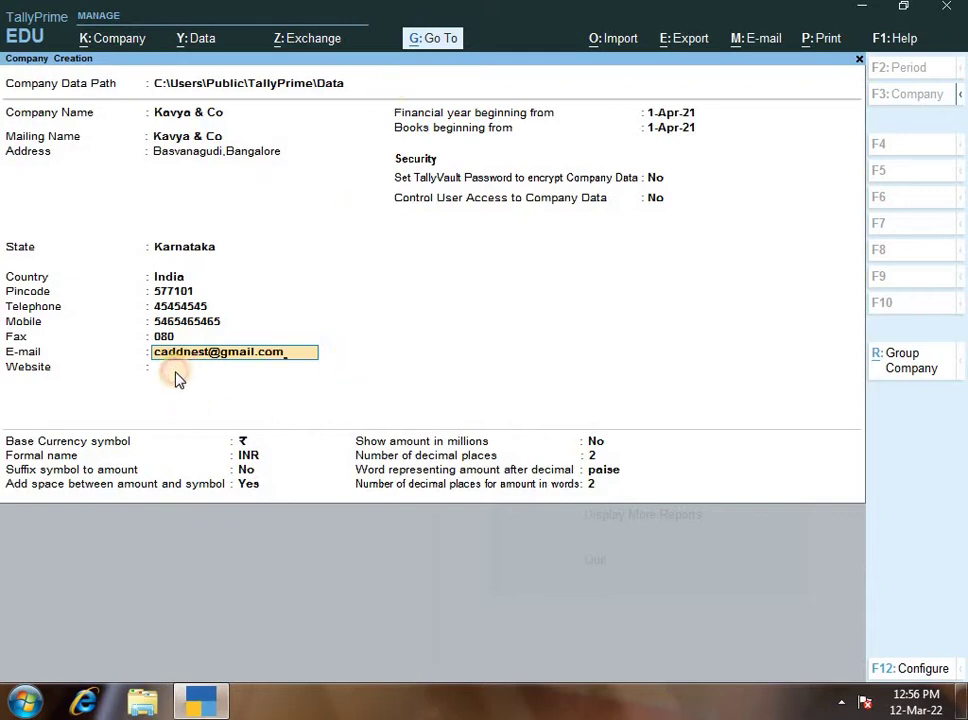
key("Return")
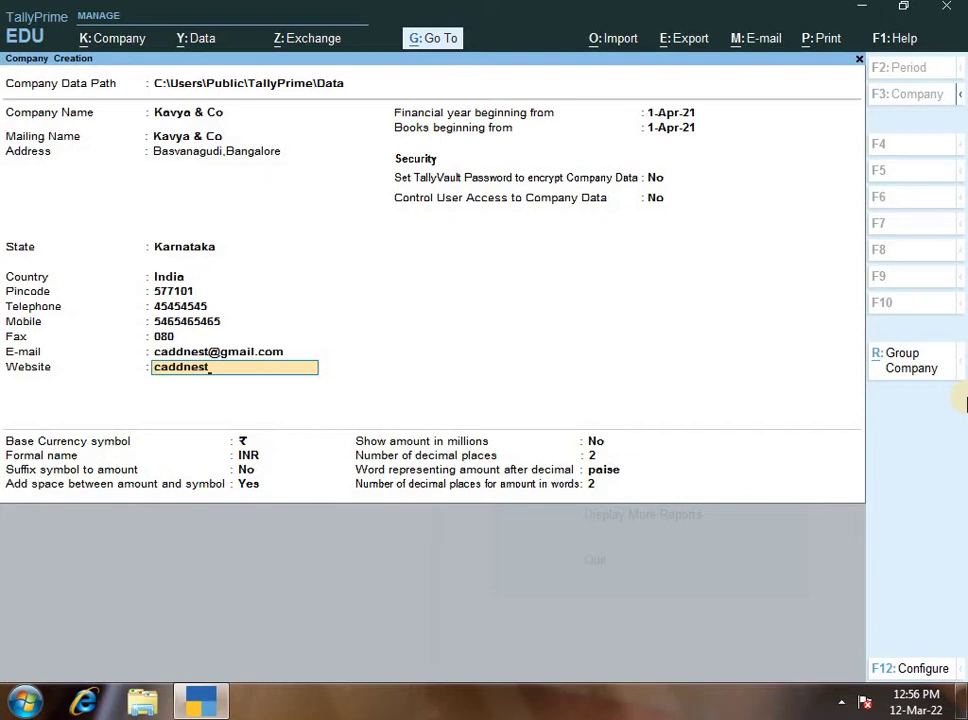
type("caddnes")
key("BackSpace")
key("BackSpace")
key("BackSpace")
type("www")
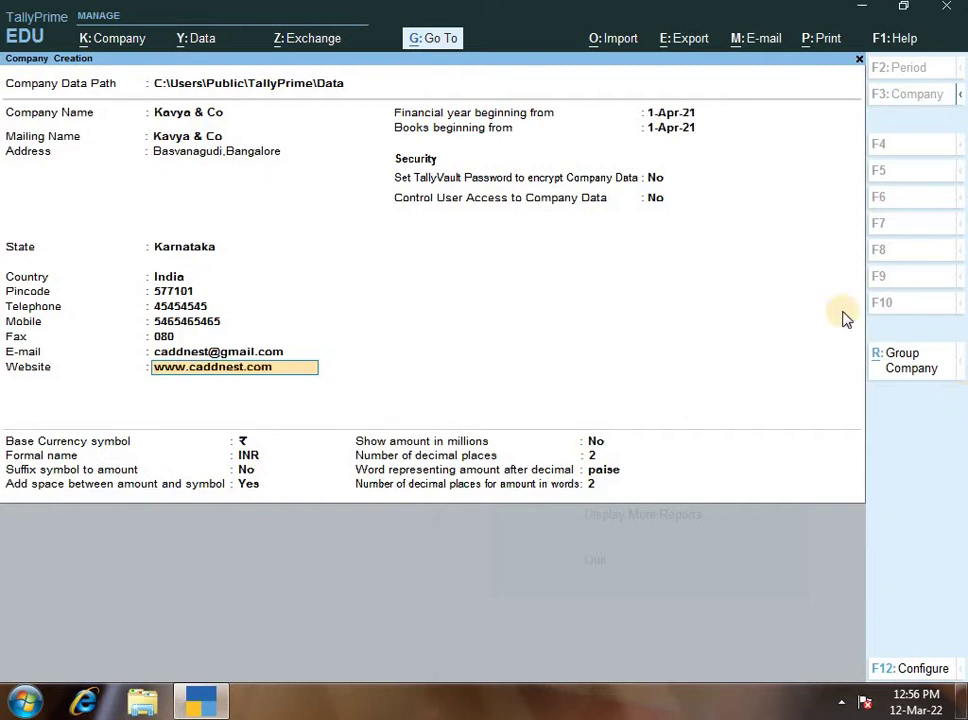
key("Return")
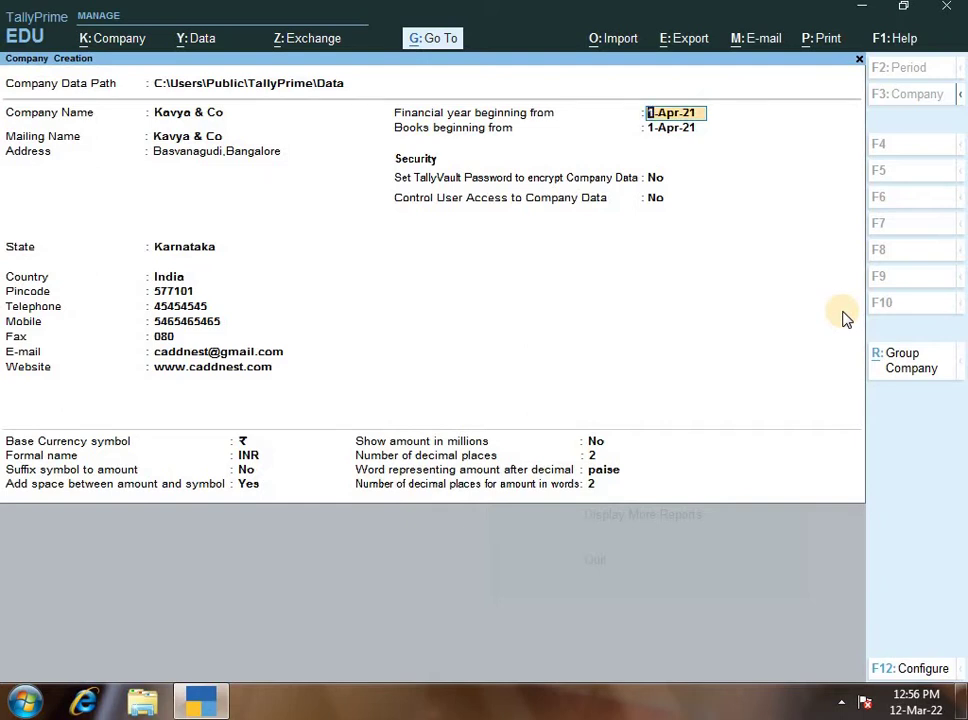
key("Return")
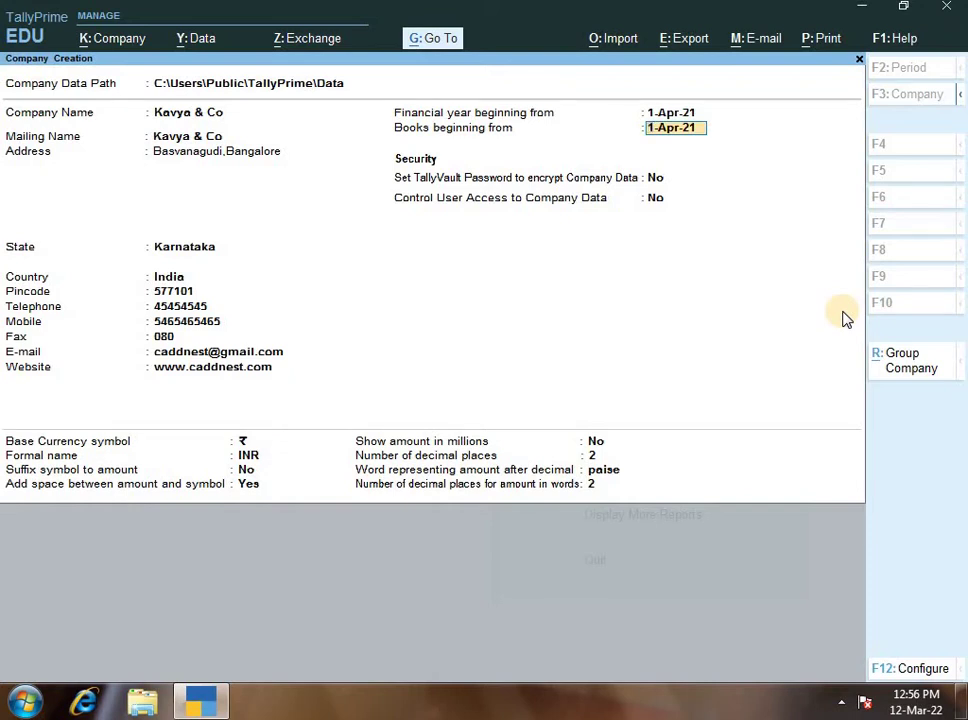
key("Return")
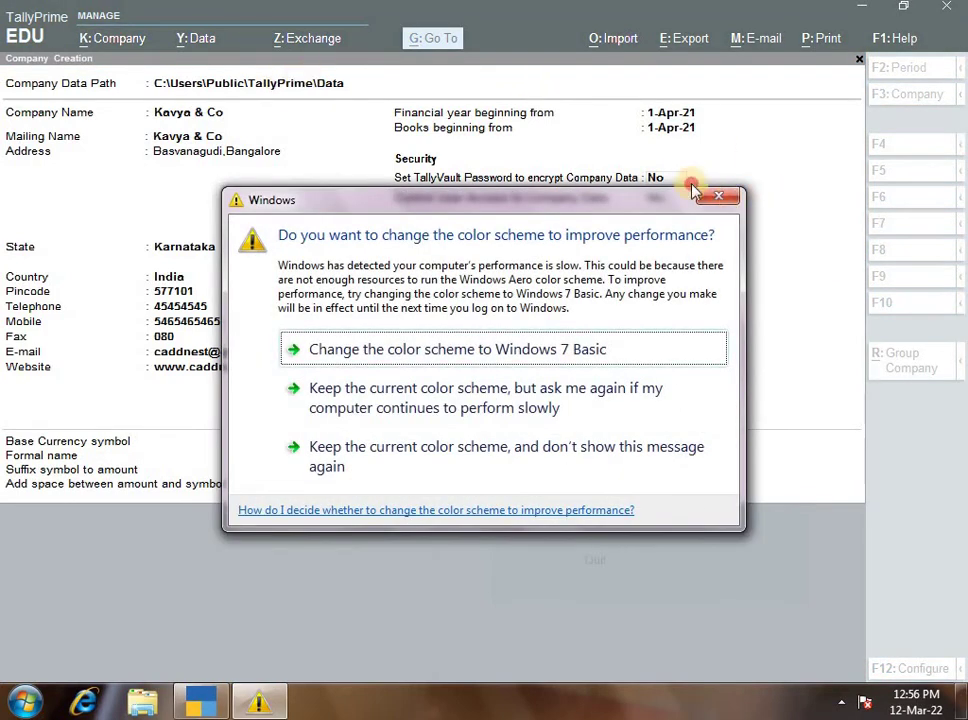
left_click(718, 195)
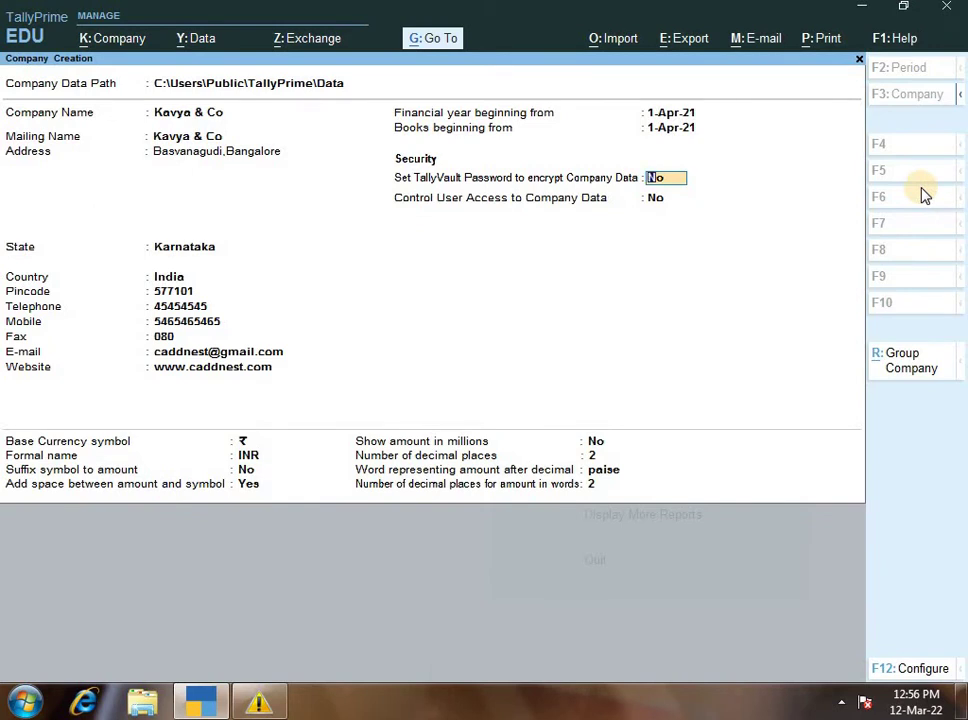
- Leave TallyVault off and enable Control User Access with an administrator username and password
key("Return")
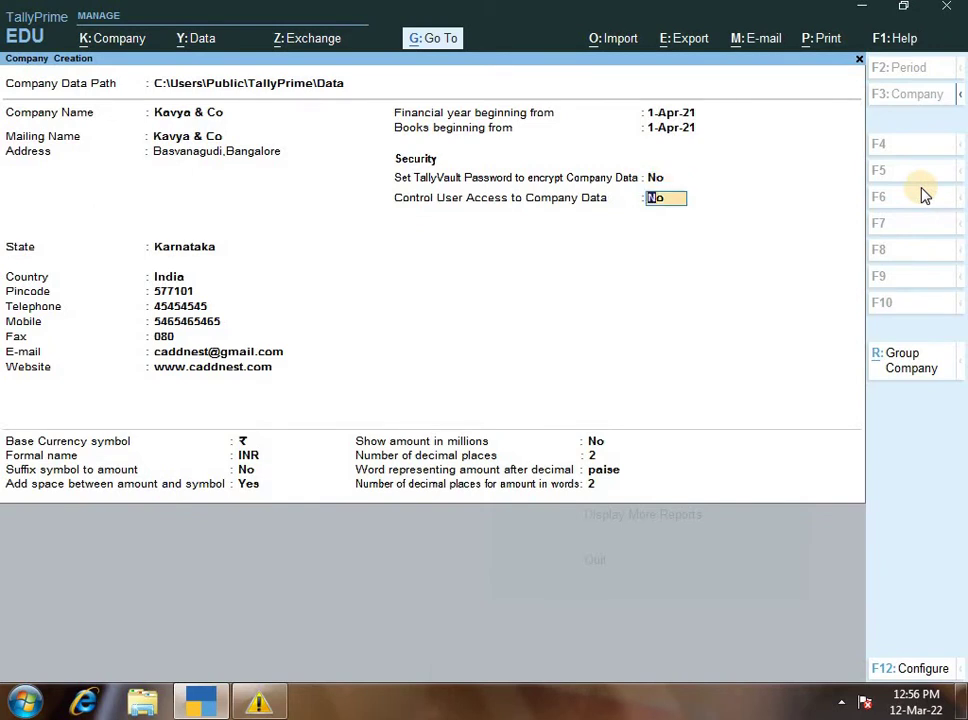
type("yes")
key("Return")
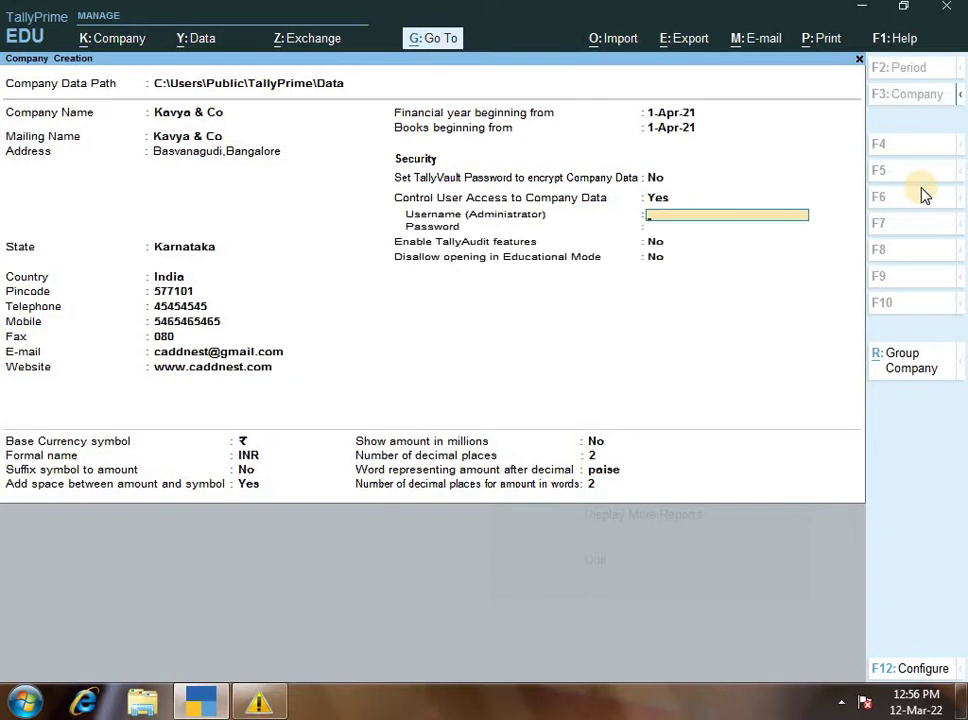
type("kavya")
key("Return")
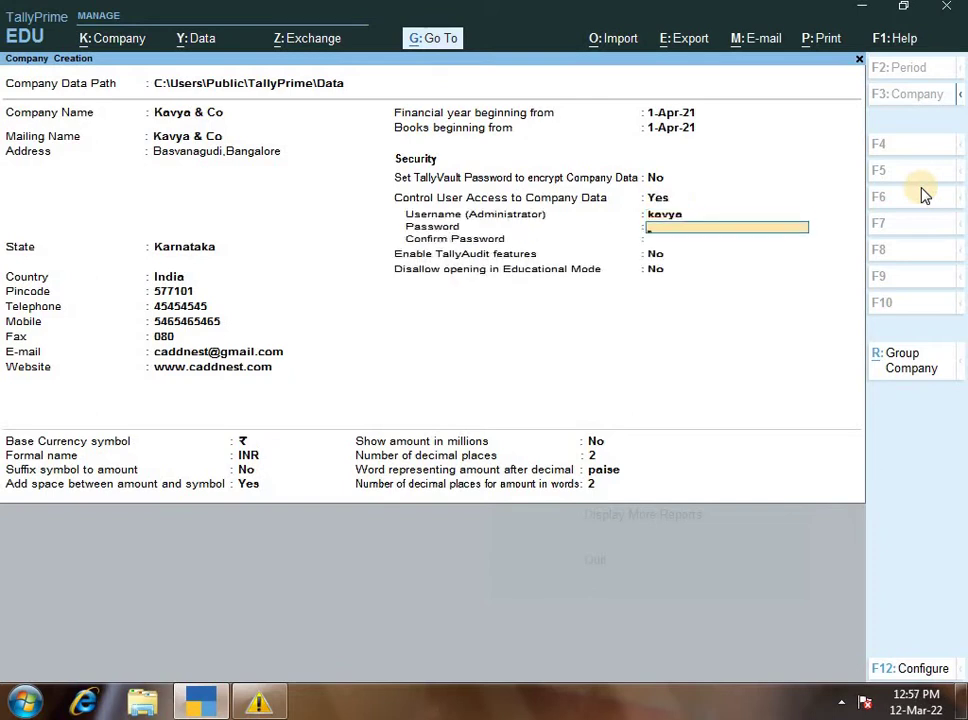
key("Return")
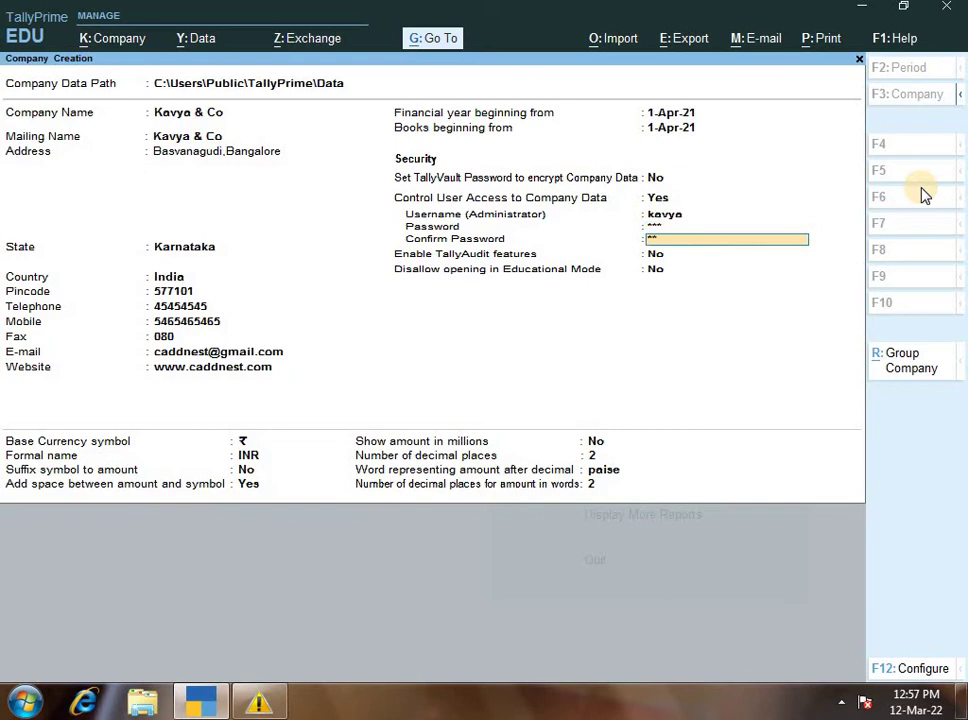
key("Return")
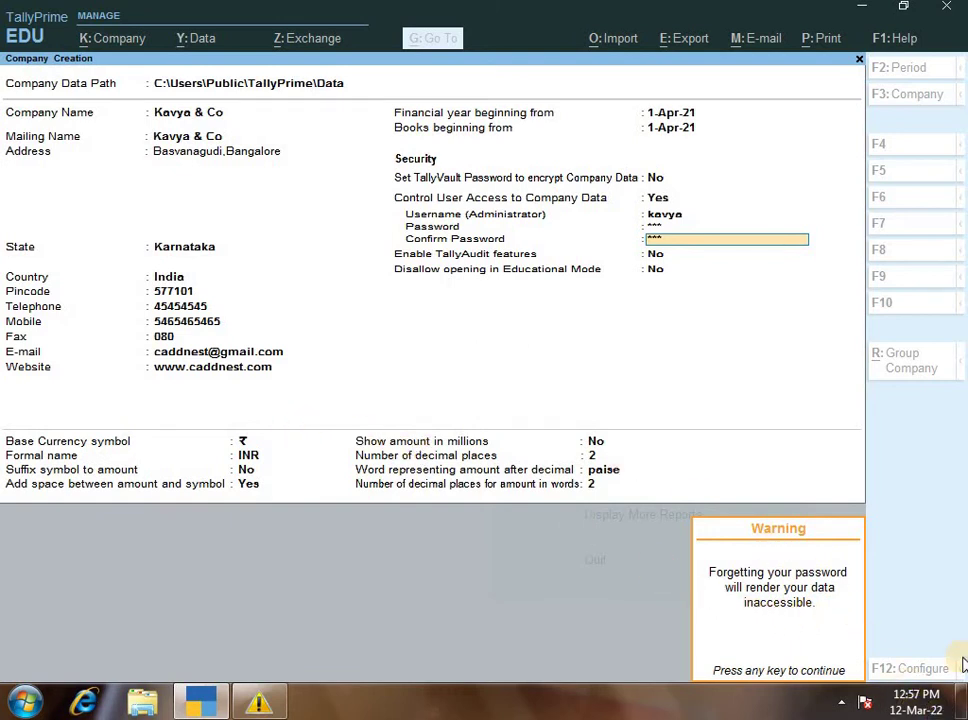
- Acknowledge the password warning, leave TallyAudit off, and finish the company form
key("Return")
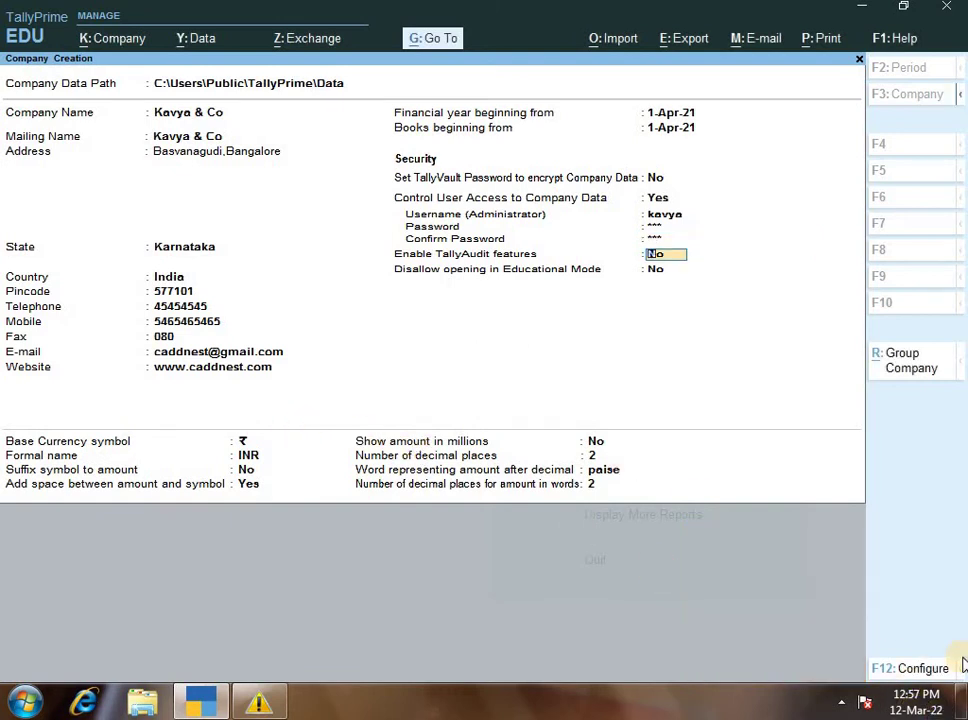
key("Return")
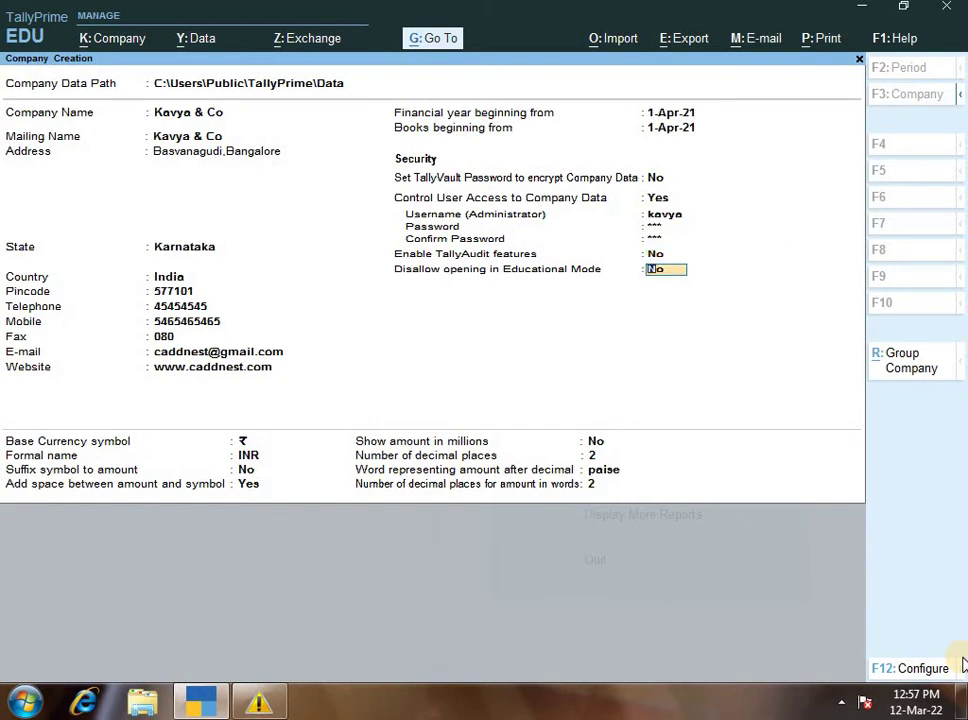
key("Return")
key("Return")
key("Return")
key("Return")
key("Return")
key("Return")
key("Return")
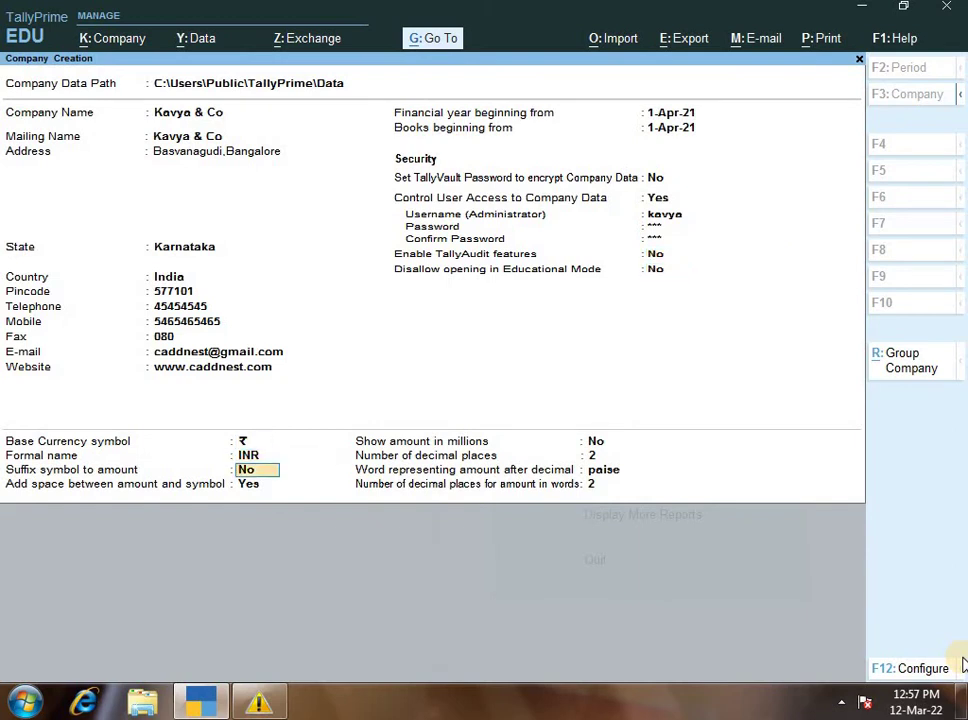
key("Return")
key("Return")
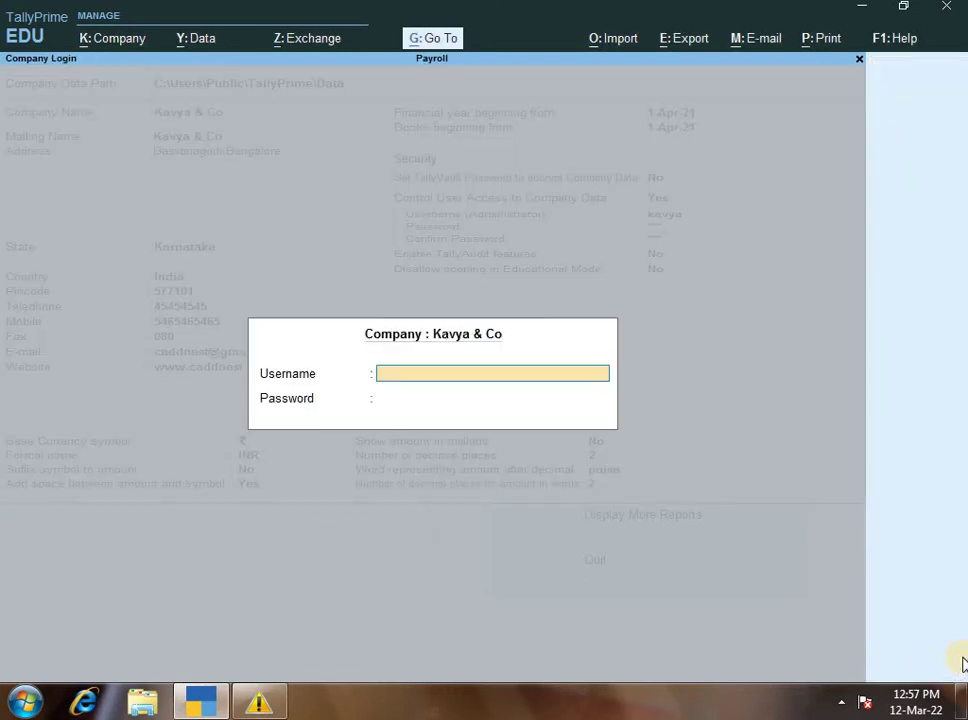
- Log into Kavya & Co with the administrator username and password
type("kavya")
key("Return")
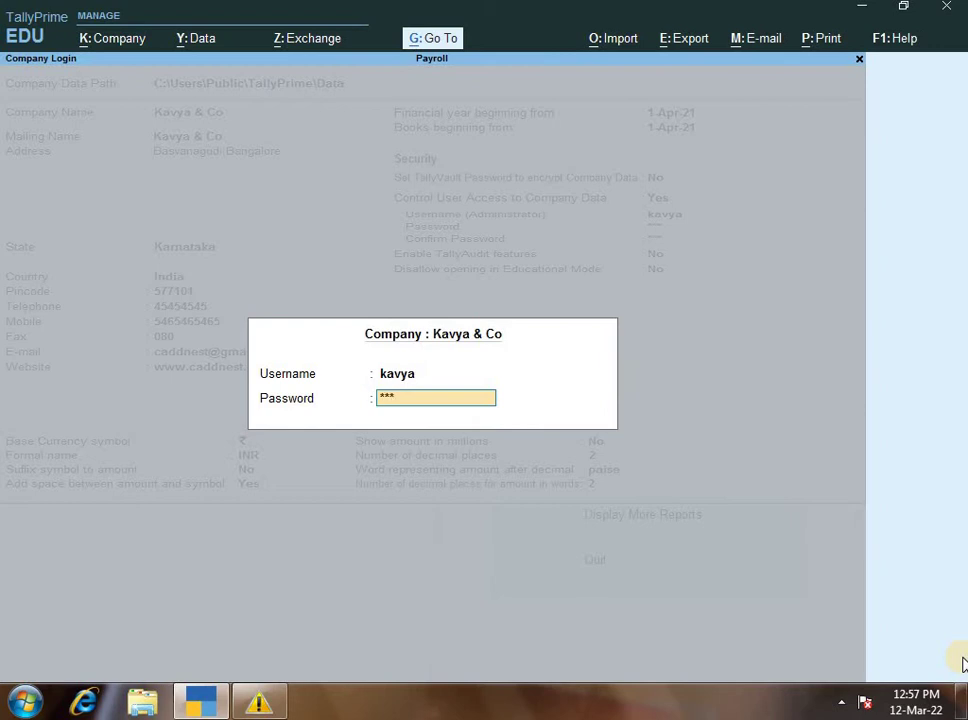
key("Return")
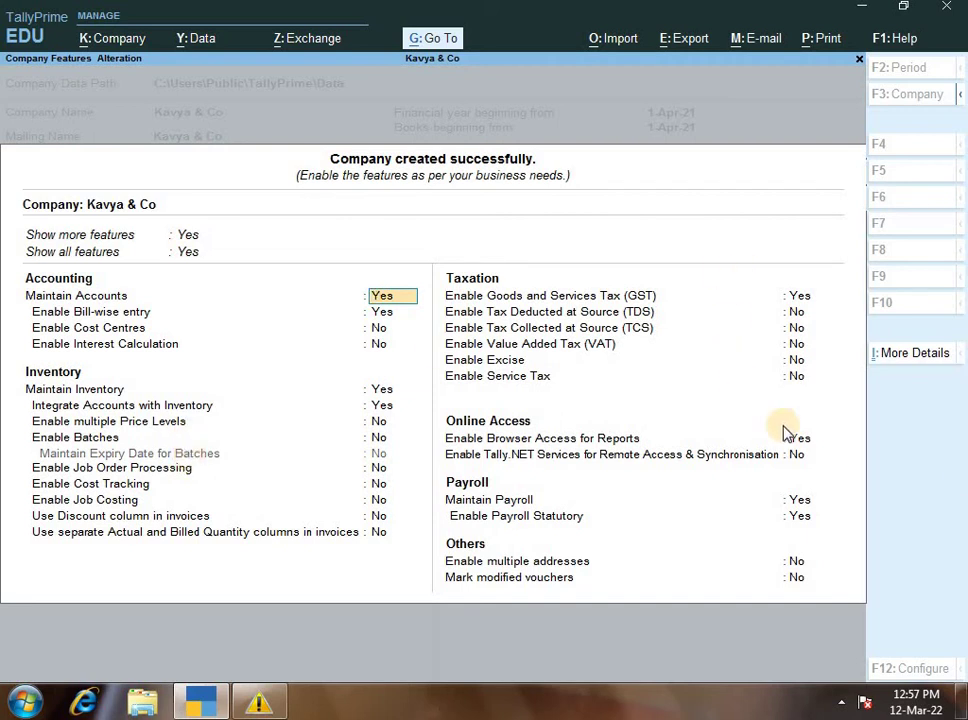
- Close the GST details unchanged and set Enable GST to No
key("Down")
key("Down")
key("Down")
key("Down")
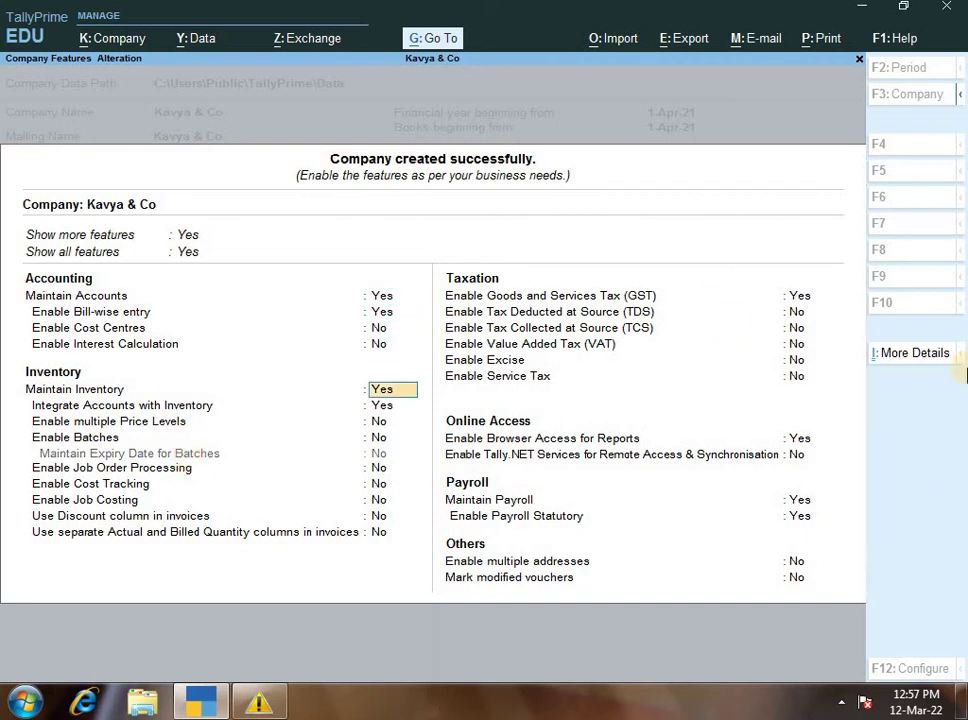
key("Down")
key("Down")
key("Down")
key("Down")
key("Down")
key("Down")
key("Down")
key("Down")
key("Down")
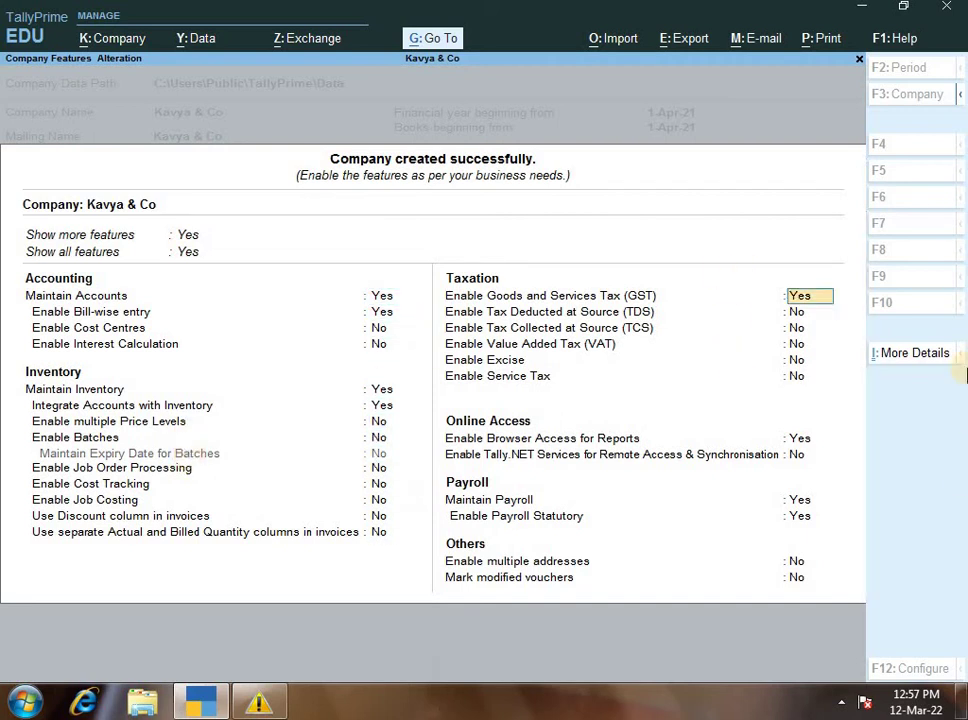
key("Return")
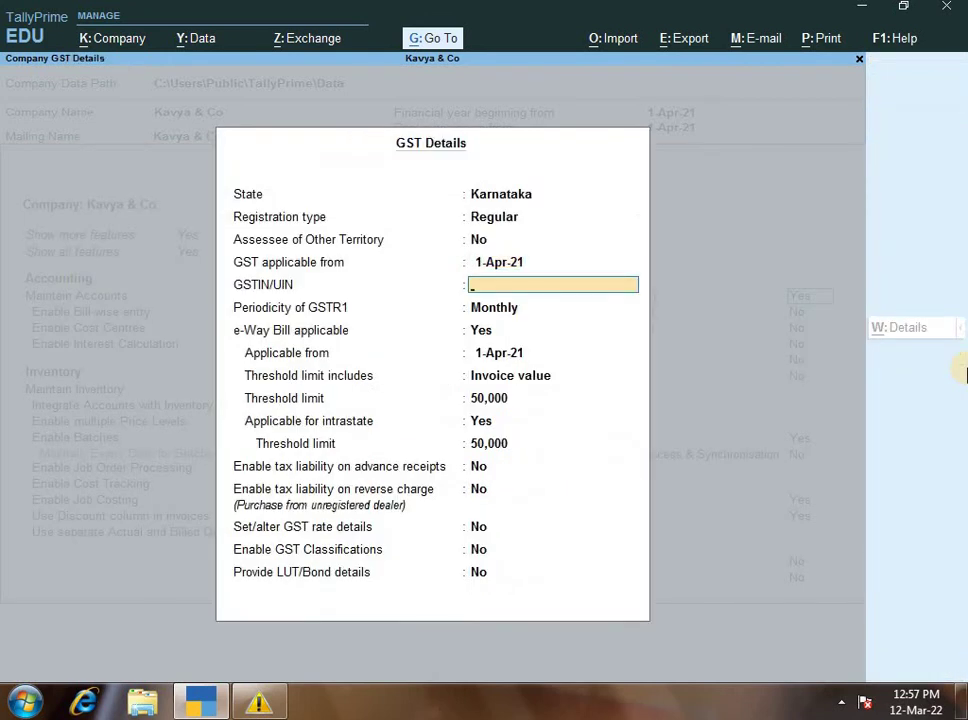
key("ctrl+a")
key("Up")
type("n")
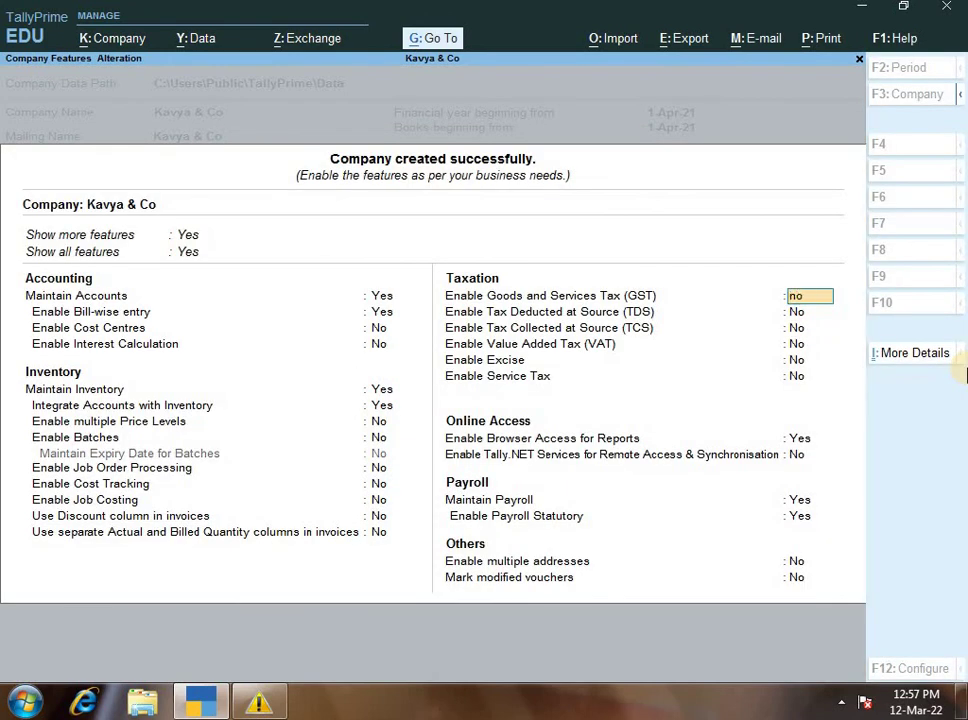
key("Return")
key("Return")
key("Return")
key("Return")
key("Return")
key("Return")
key("Return")
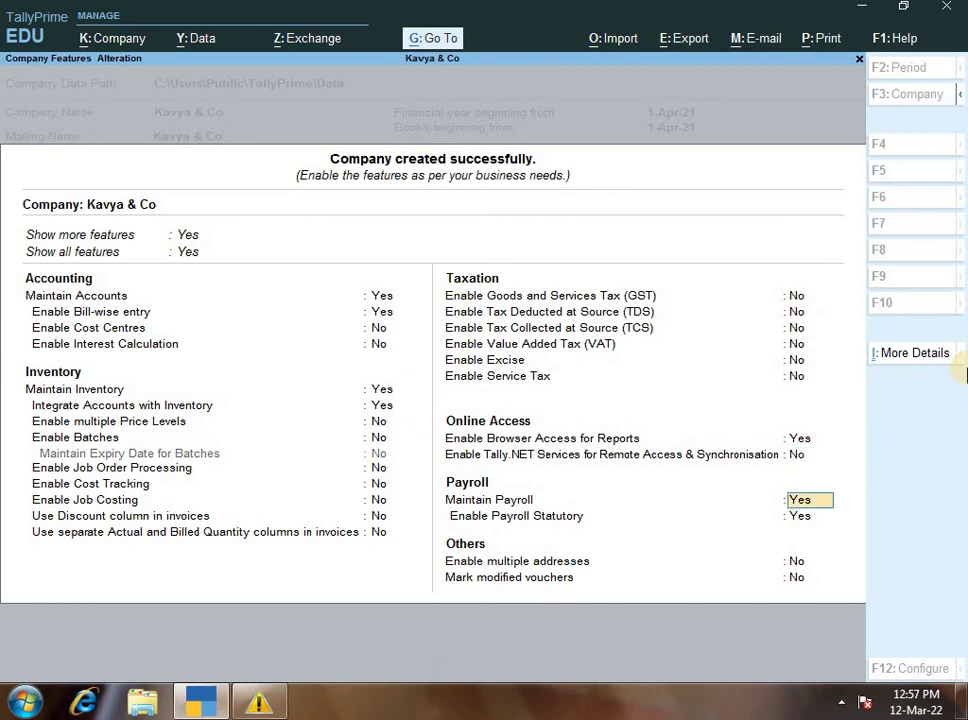
- Skip the payroll statutory details, set Maintain Payroll to No, and finish the features list
key("Return")
key("Return")
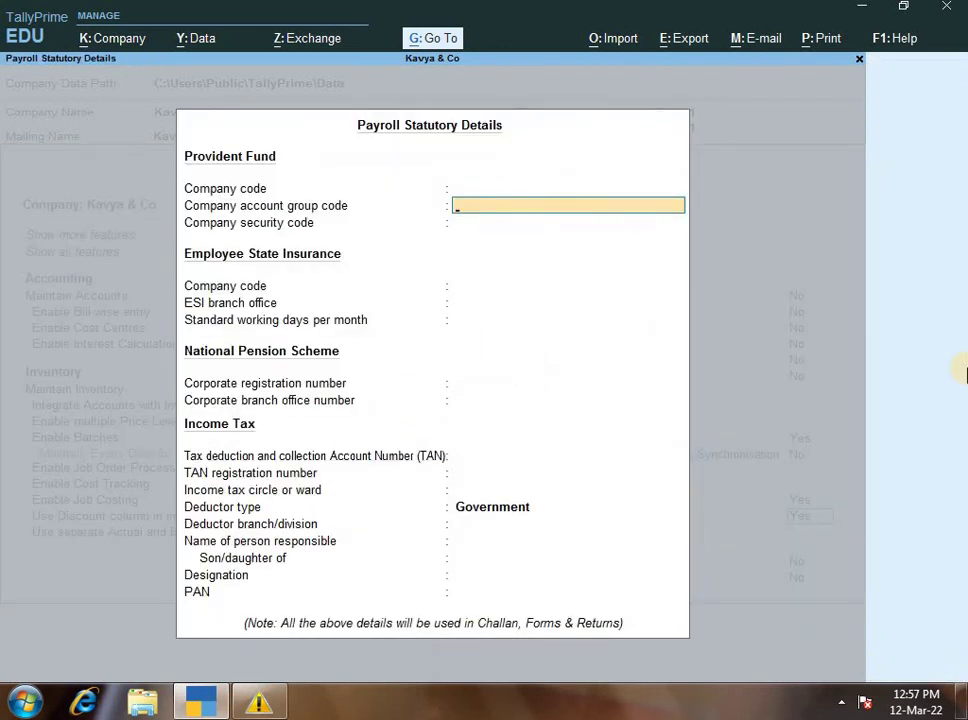
key("ctrl+a")
key("Up")
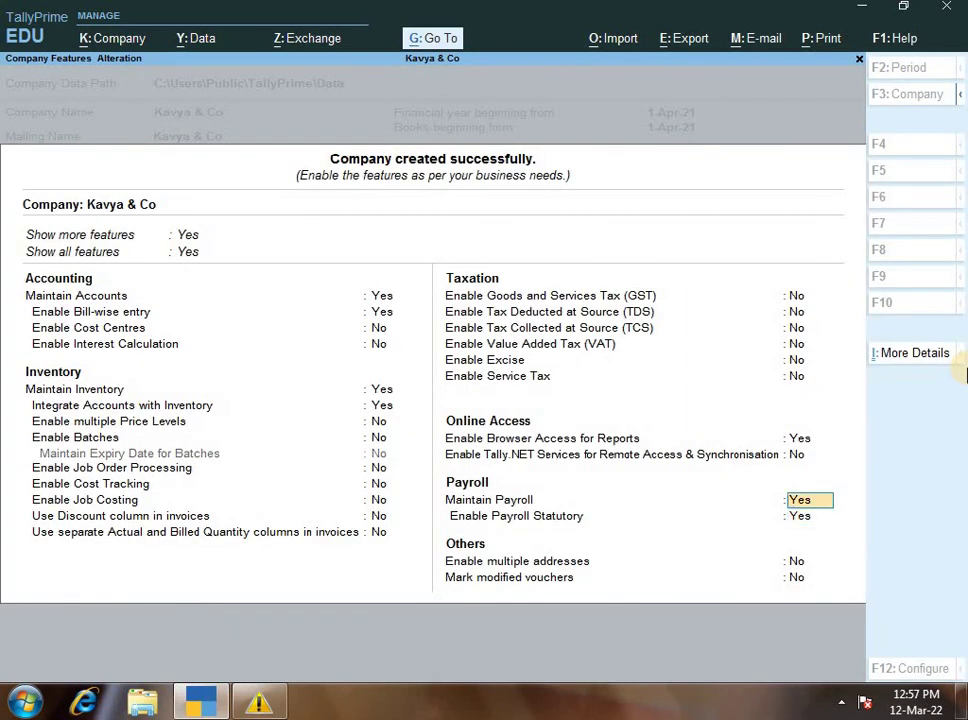
type("no")
key("Return")
key("Return")
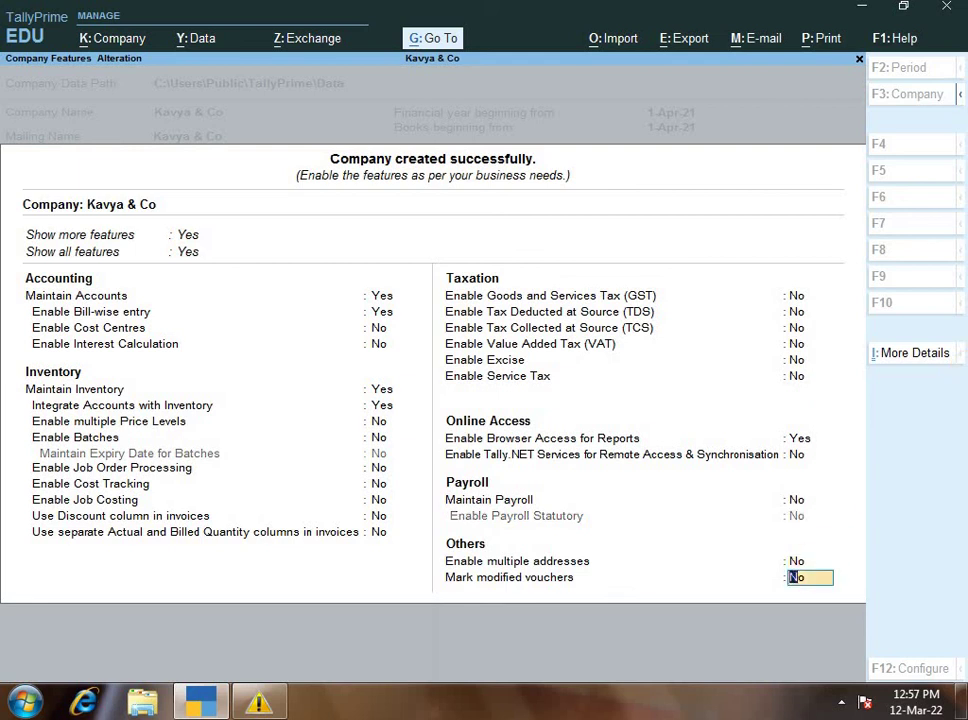
key("Return")
- Answer Yes to save the Company Features and reach the Gateway of Tally
key("y")
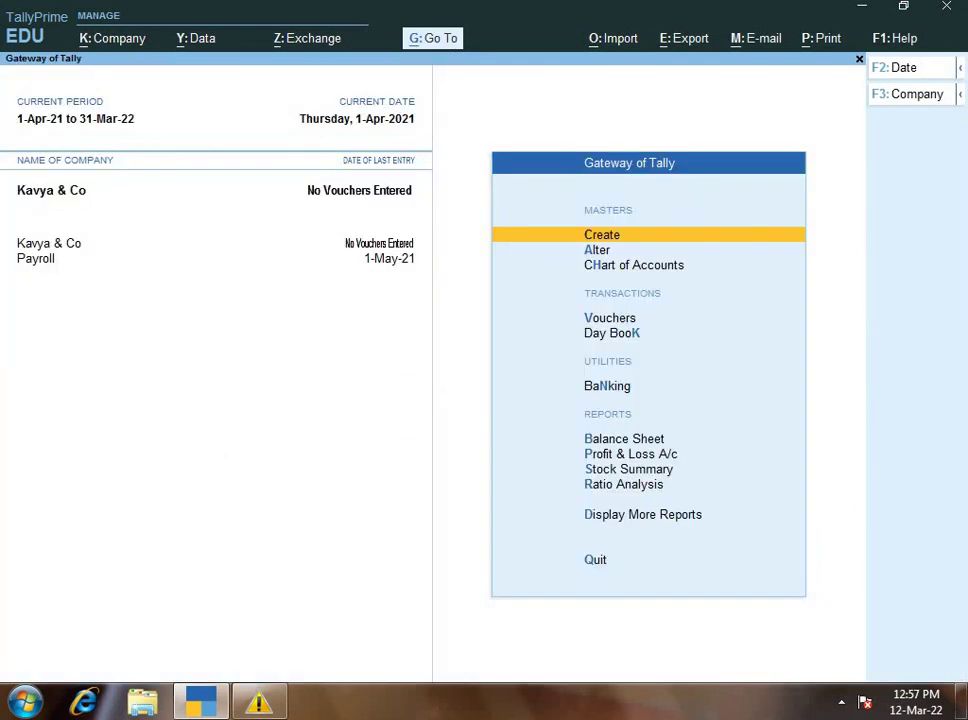